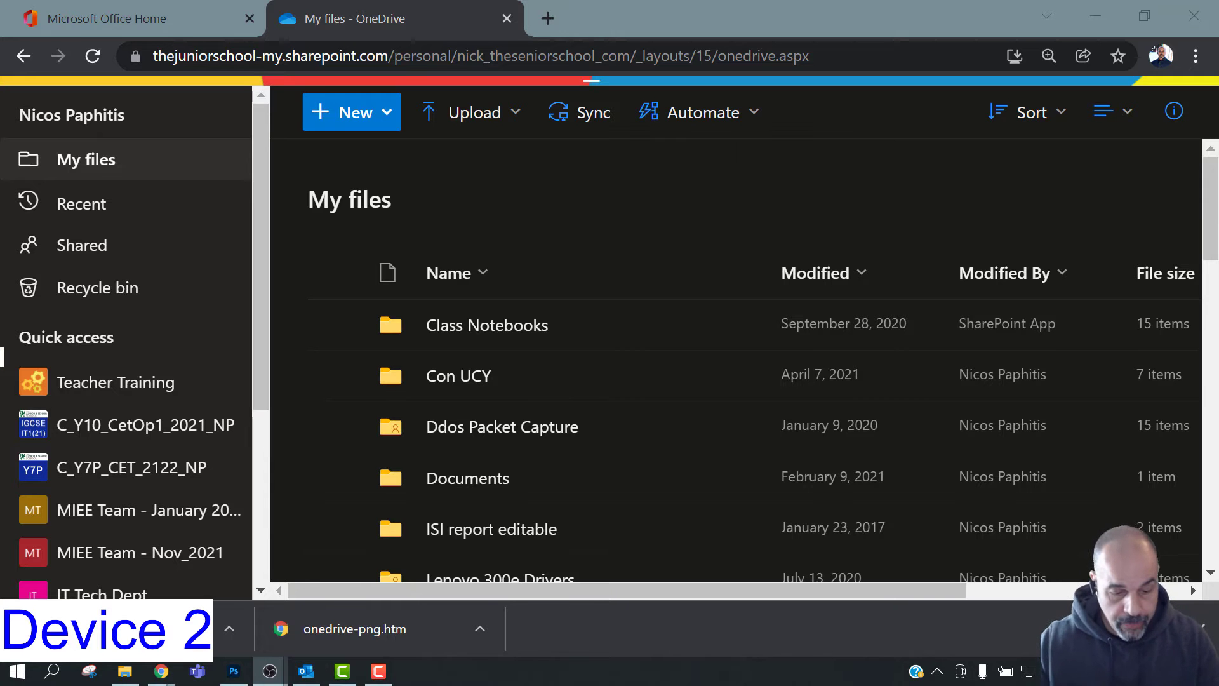
left_click(117, 675)
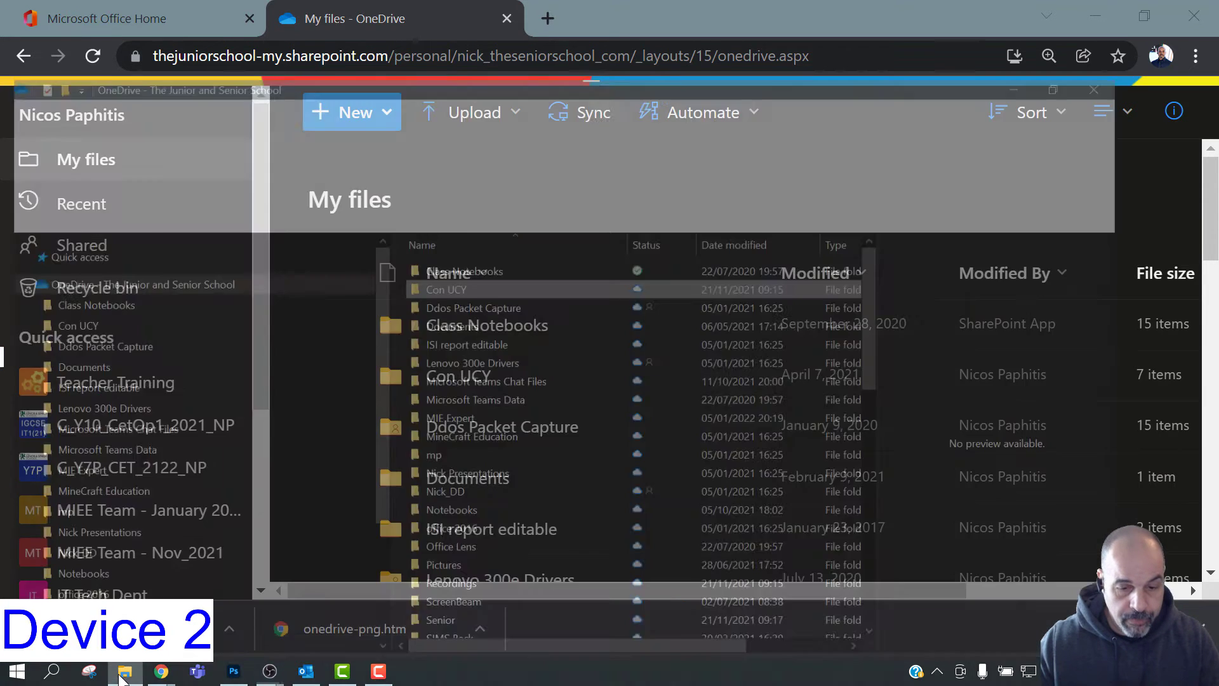
mouse_move(587, 388)
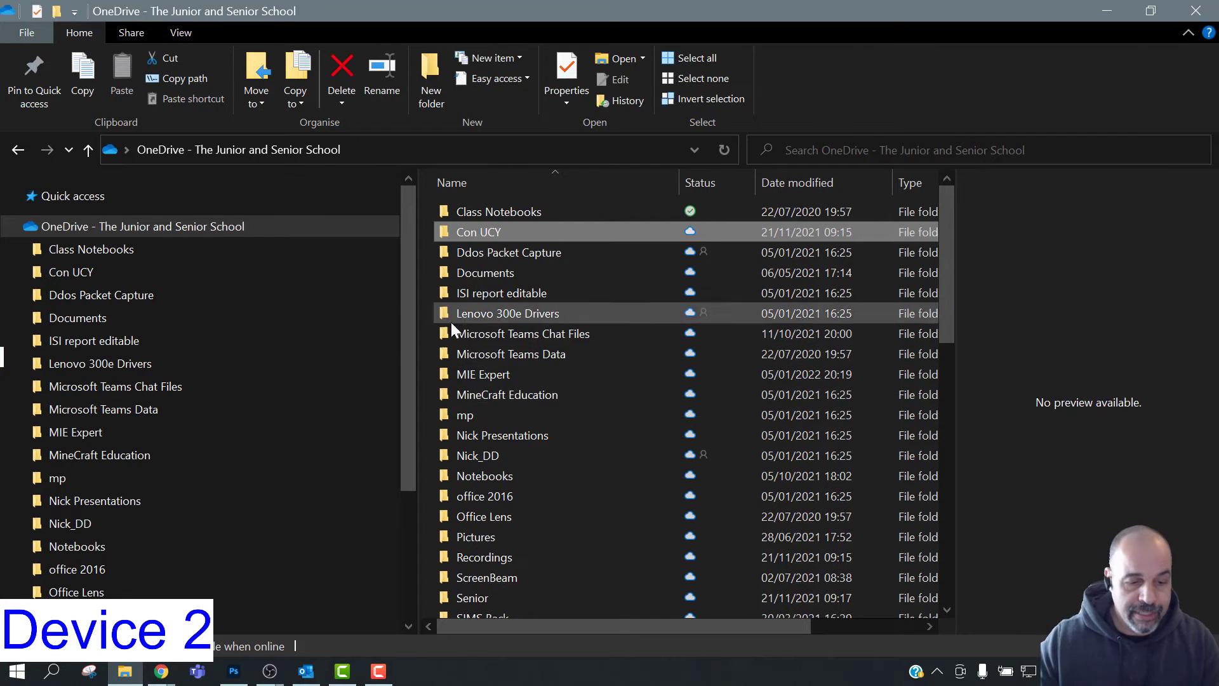
scroll(218, 300, "down", 3)
scroll(211, 307, "up", 3)
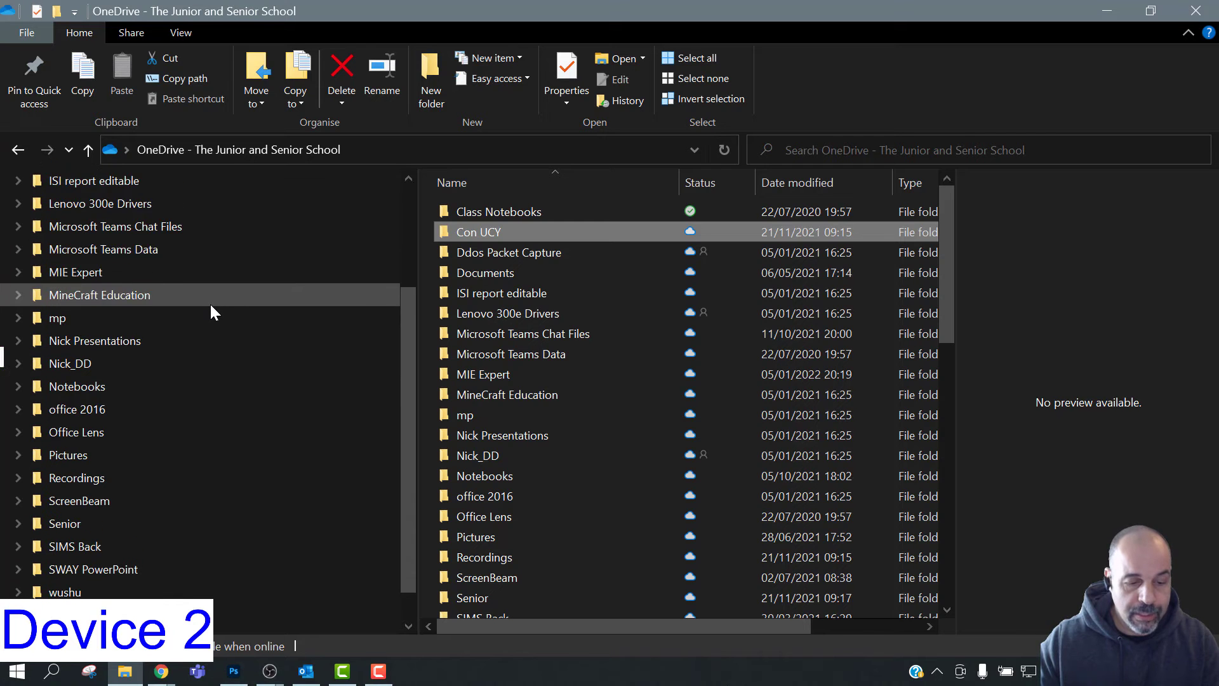
scroll(212, 307, "down", 2)
scroll(212, 306, "up", 1)
scroll(213, 311, "down", 2)
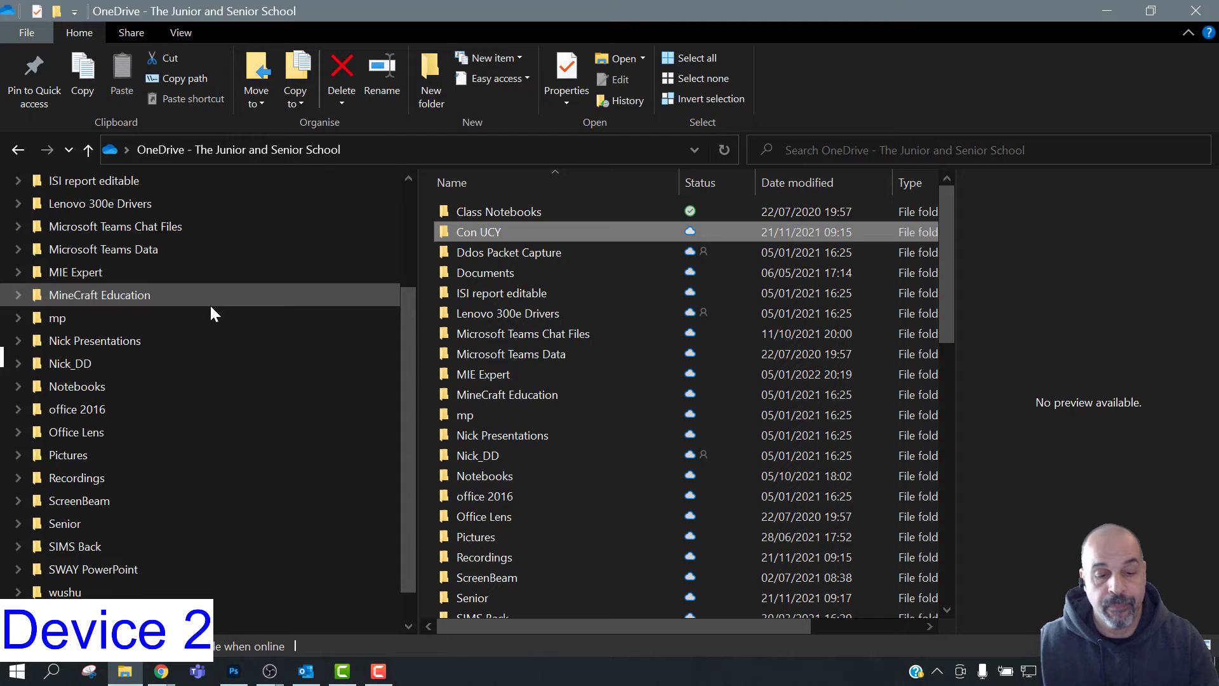
scroll(213, 313, "up", 3)
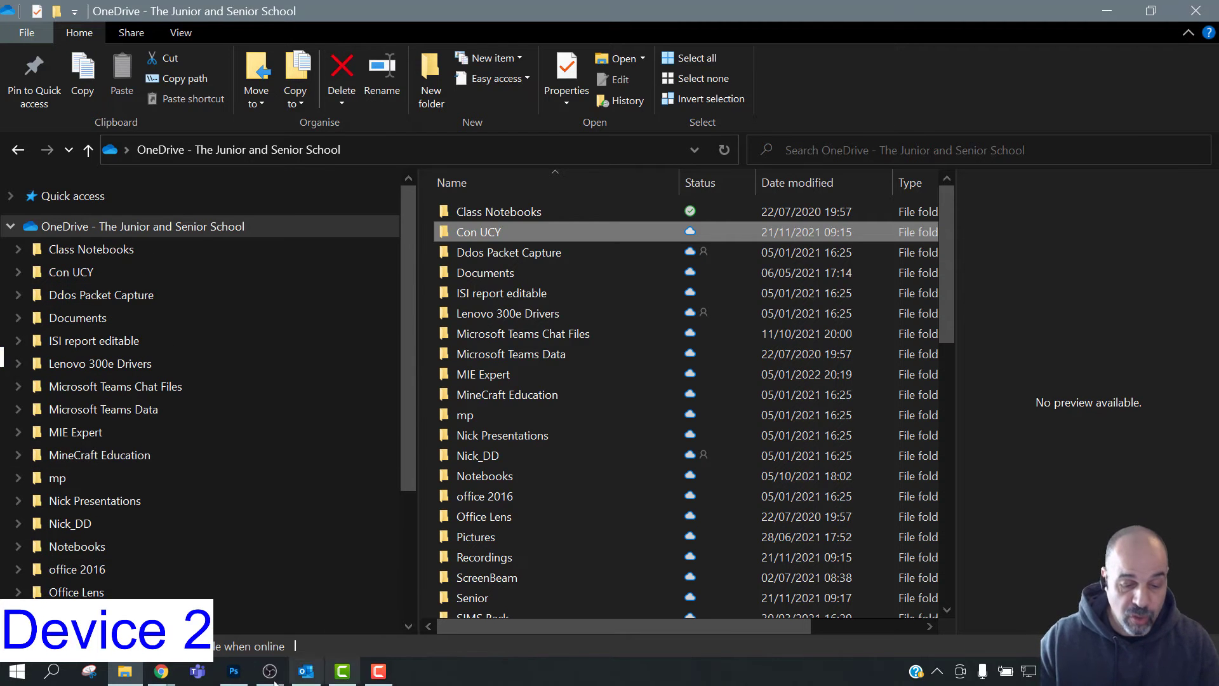
mouse_move(155, 674)
left_click(101, 559)
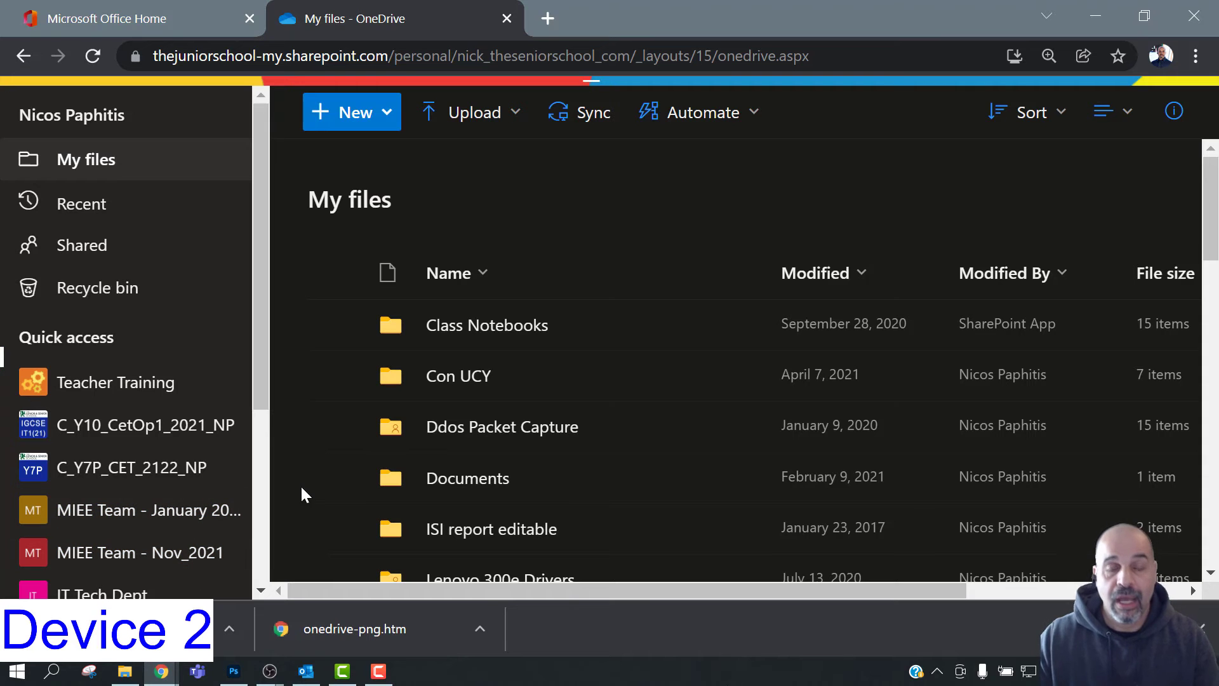
left_click(82, 248)
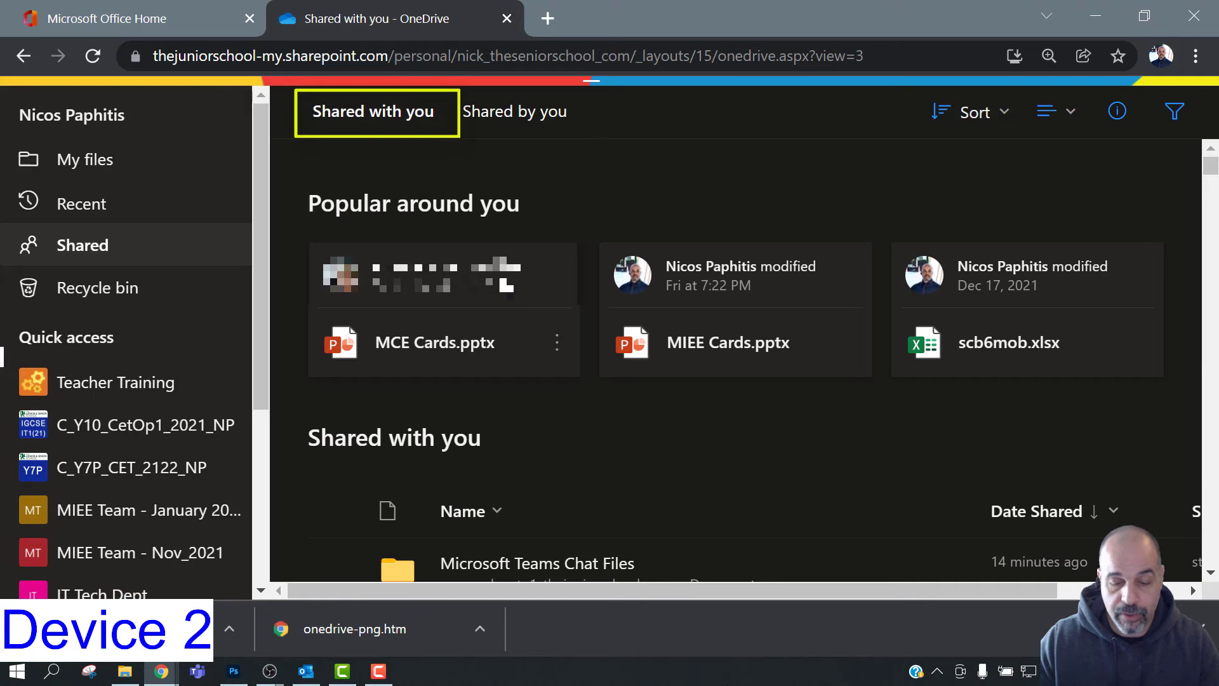
scroll(665, 432, "down", 3)
scroll(664, 429, "down", 7)
scroll(663, 429, "up", 10)
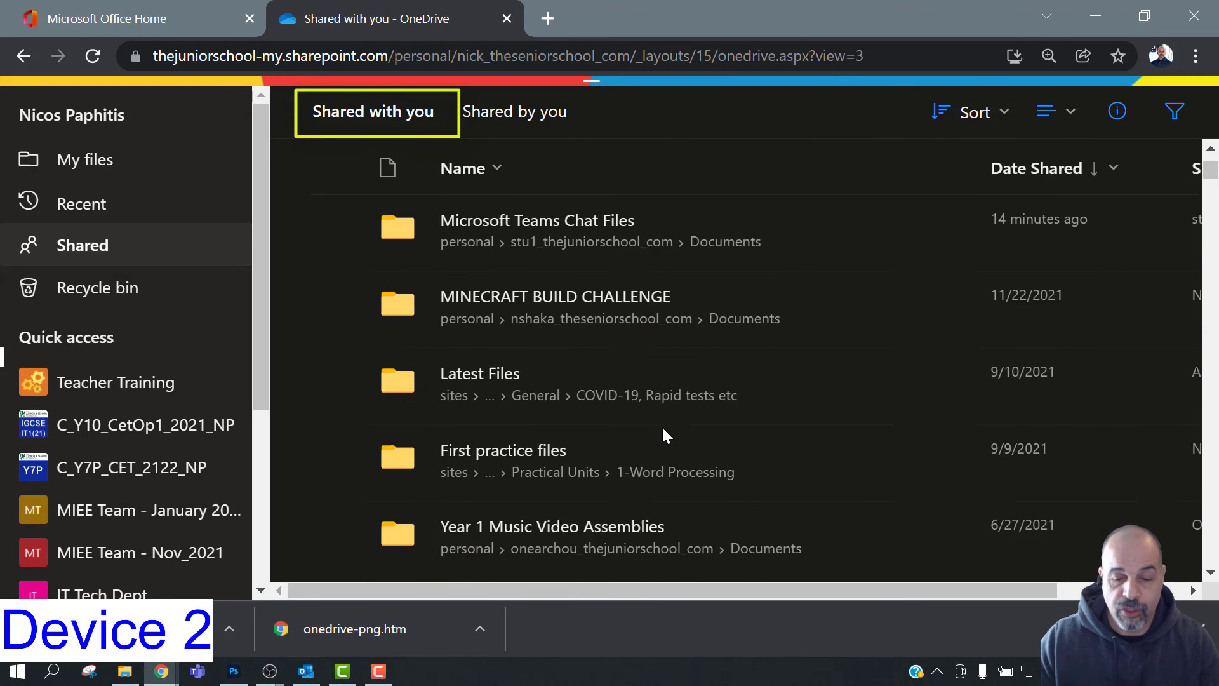
scroll(660, 429, "up", 1)
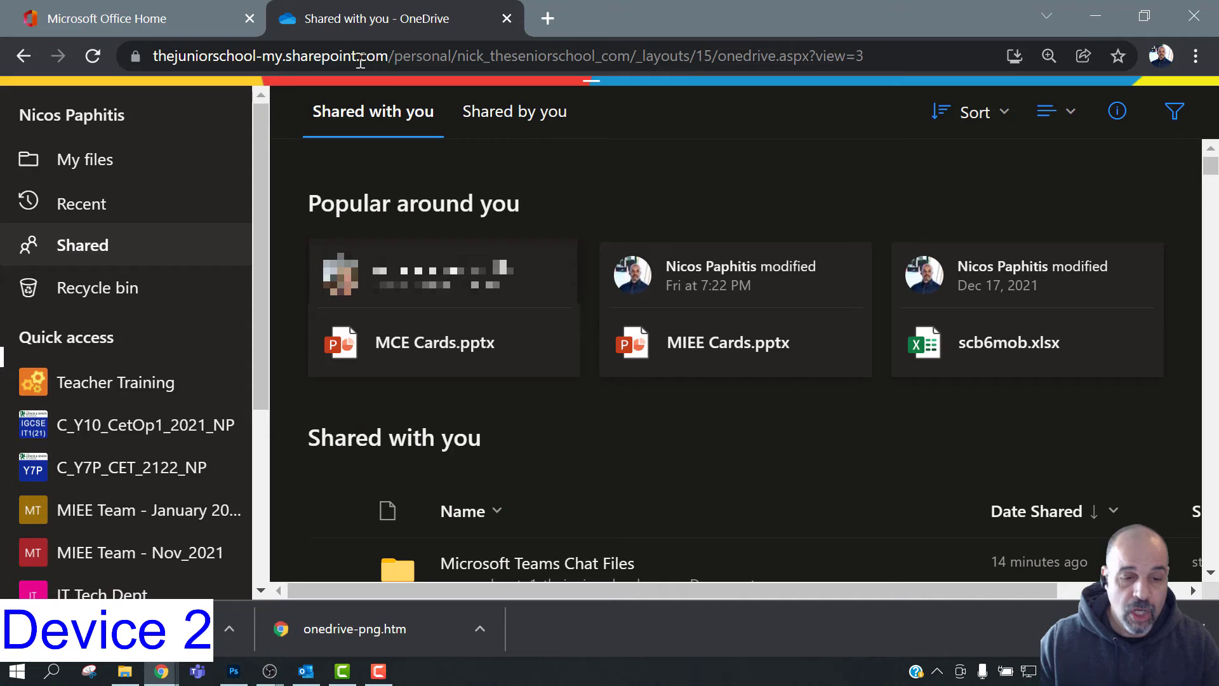
left_click(19, 57)
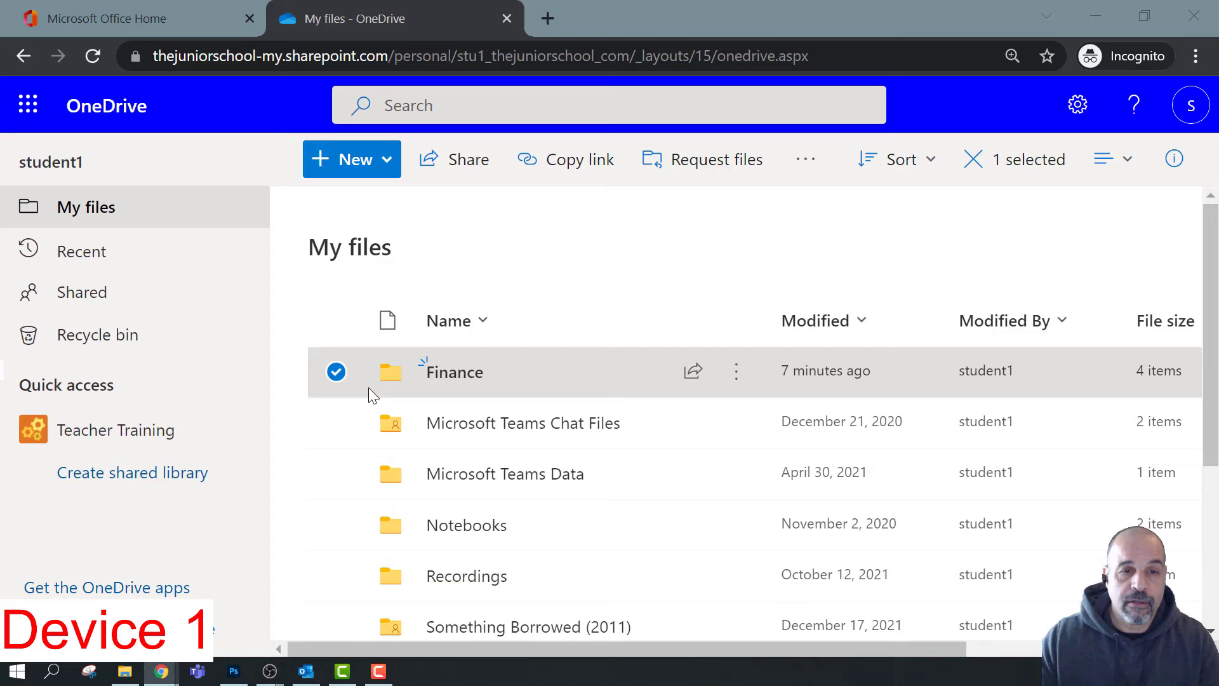
left_click(565, 277)
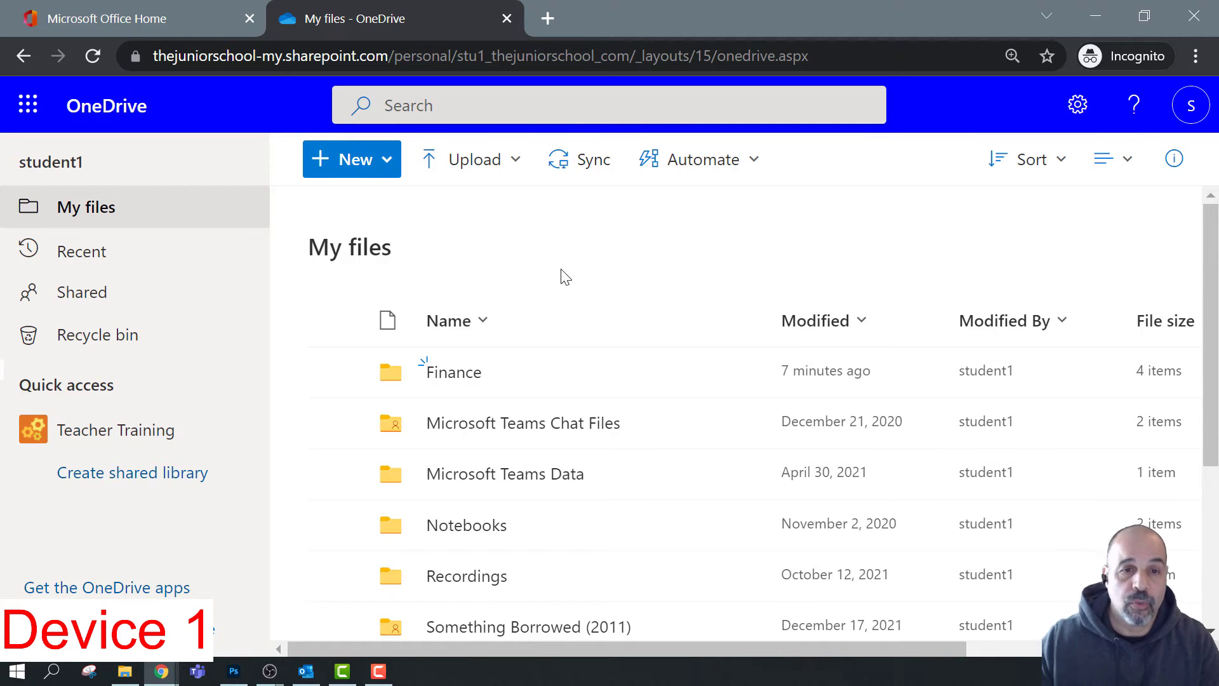
left_click(337, 371)
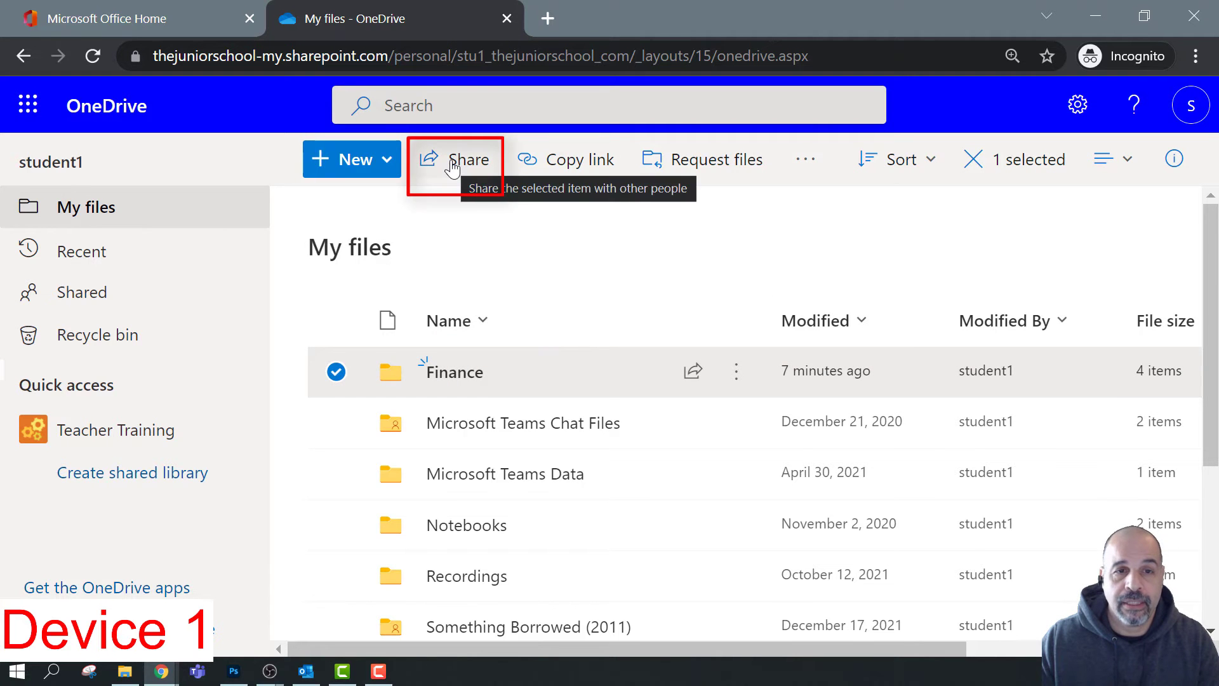
left_click(739, 373)
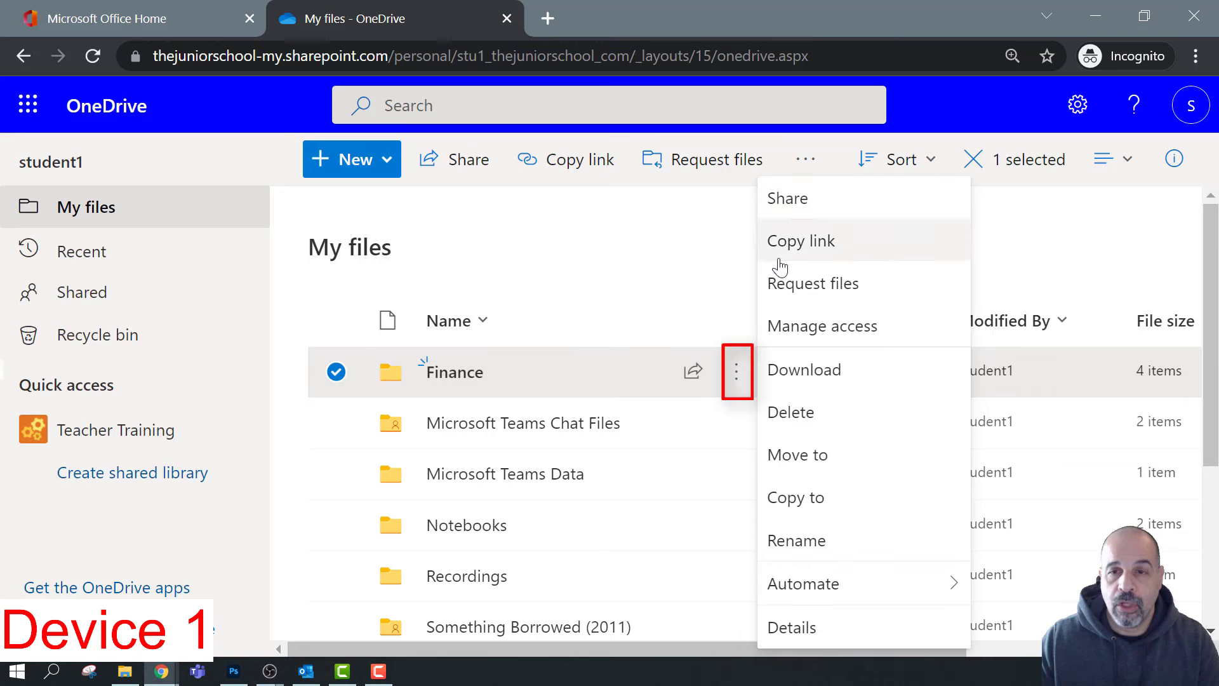
left_click(689, 241)
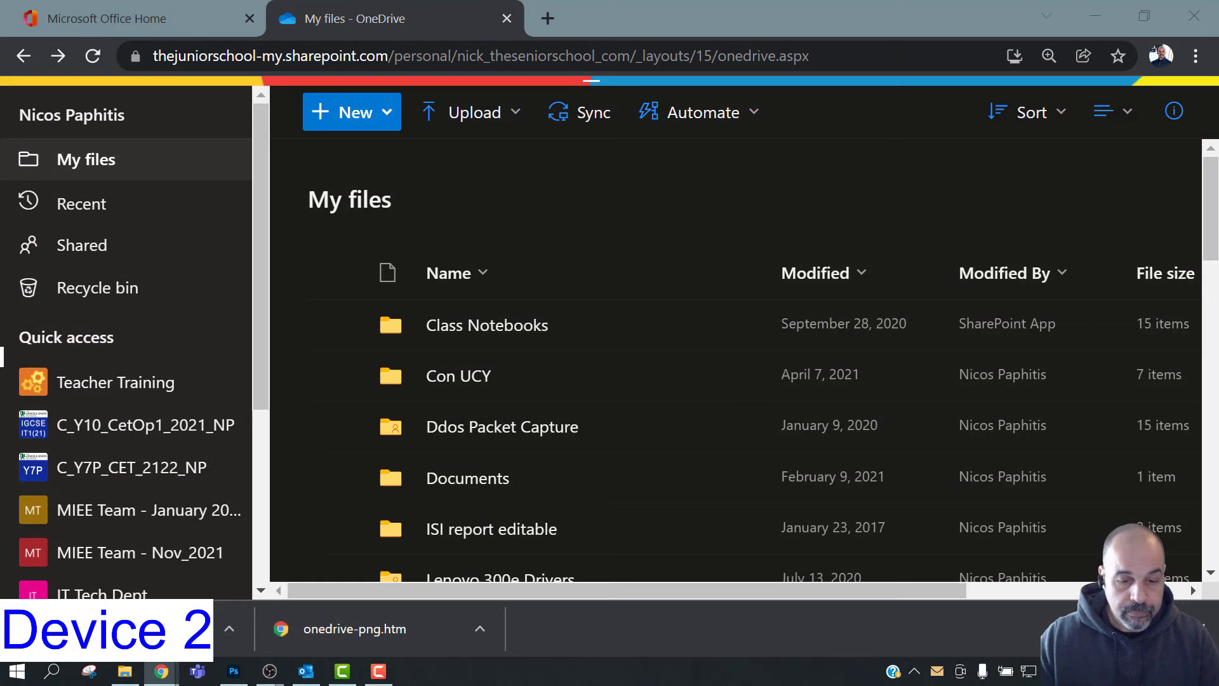
Bring up File Explorer's synced OneDrive folder, view the Con UCY context menu, then dismiss it.
left_click(125, 671)
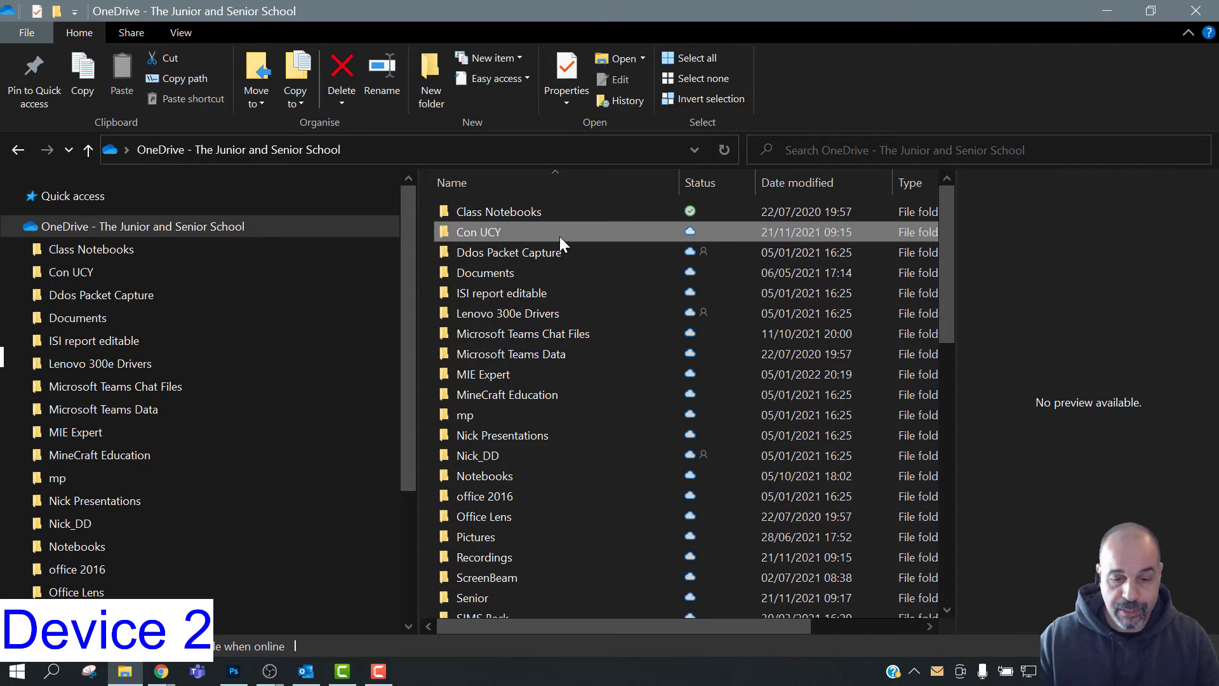
right_click(538, 231)
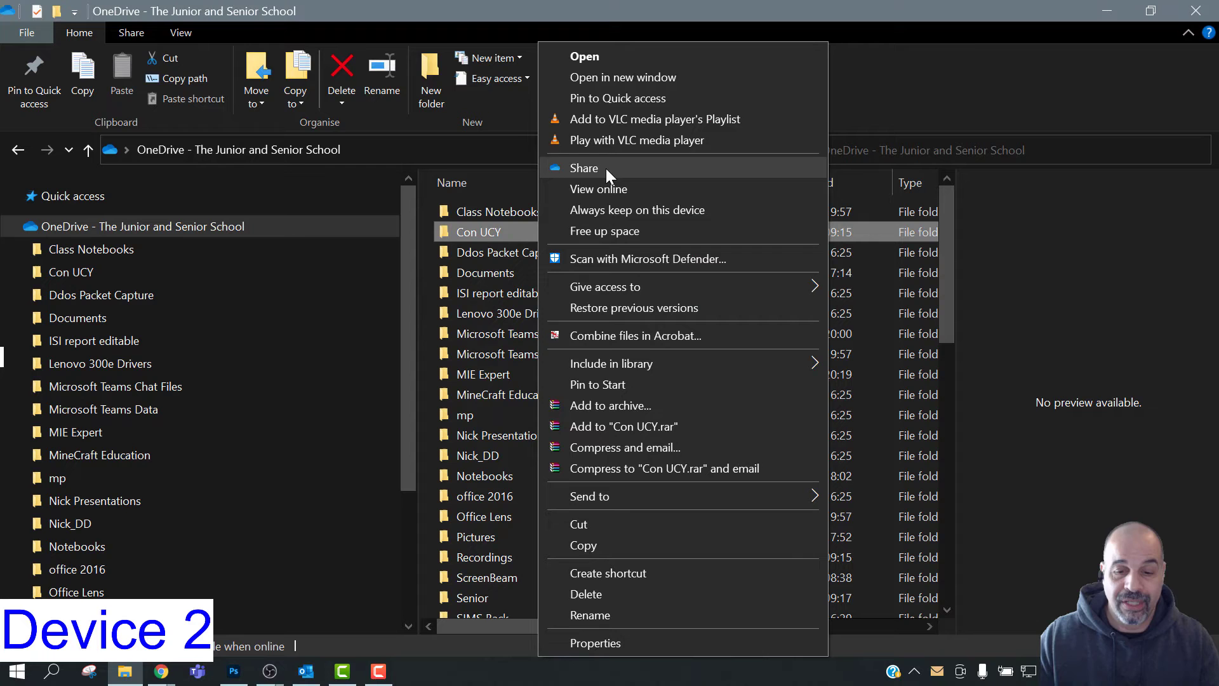
left_click(959, 38)
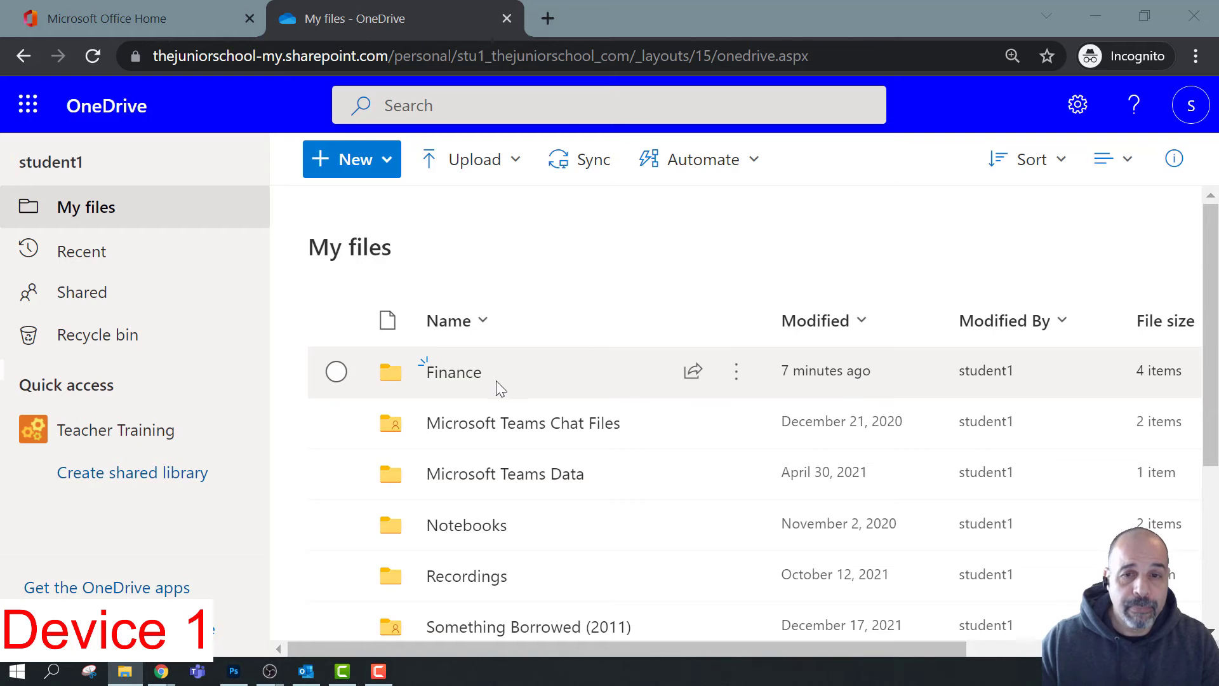
left_click(457, 375)
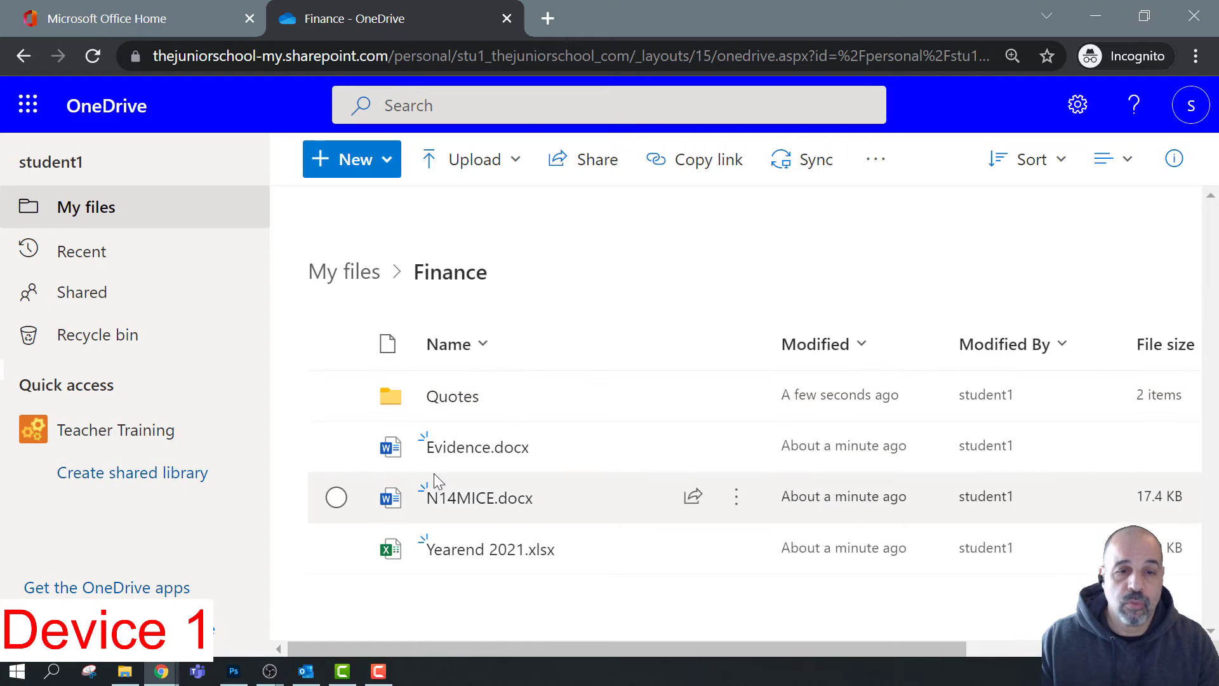
mouse_move(469, 553)
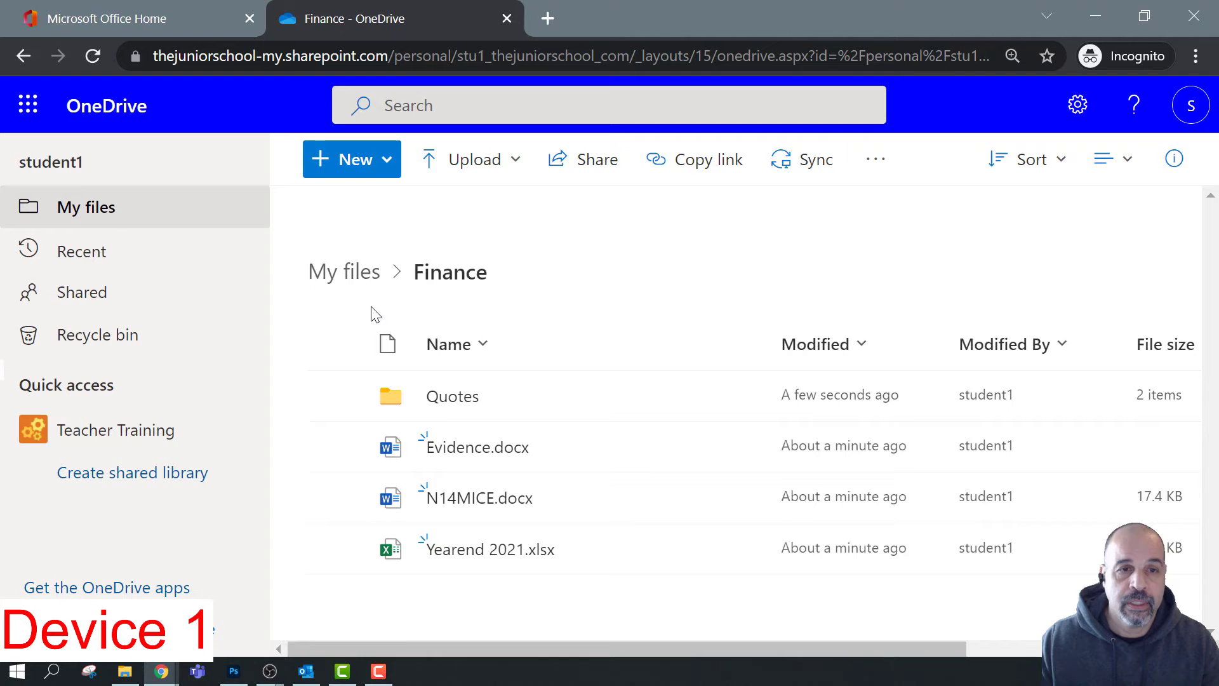
left_click(329, 289)
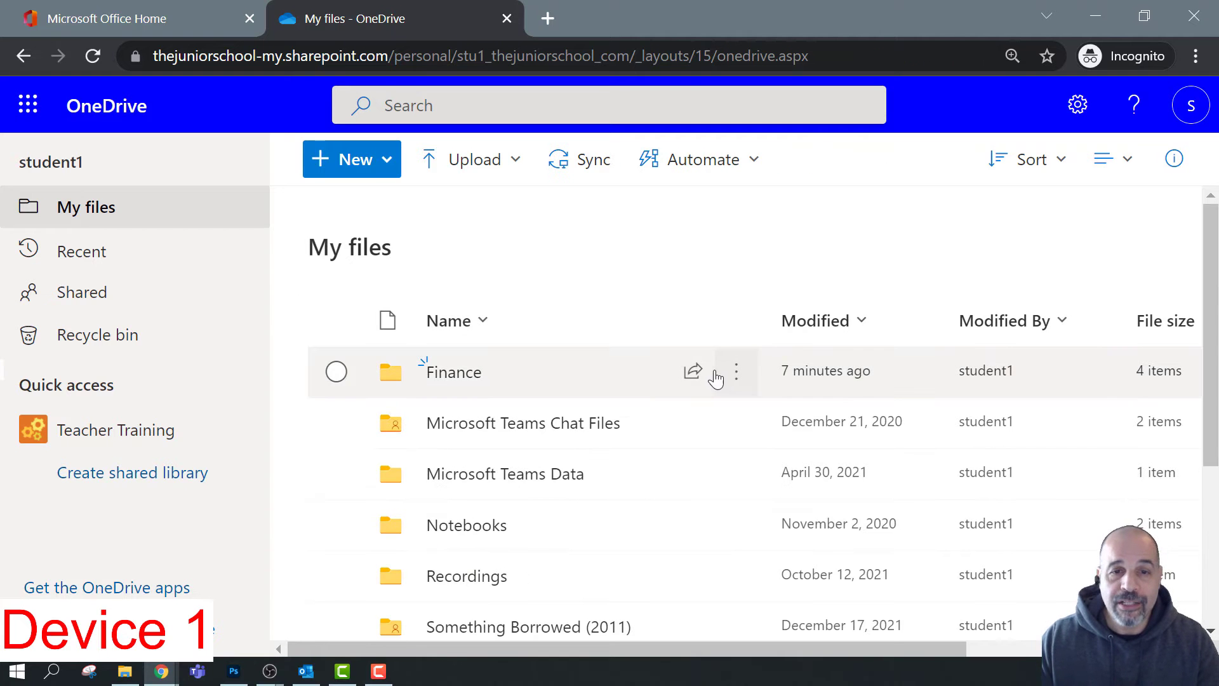
Share the Finance folder with the suggested colleague via an anyone-can-edit link and send it.
left_click(737, 372)
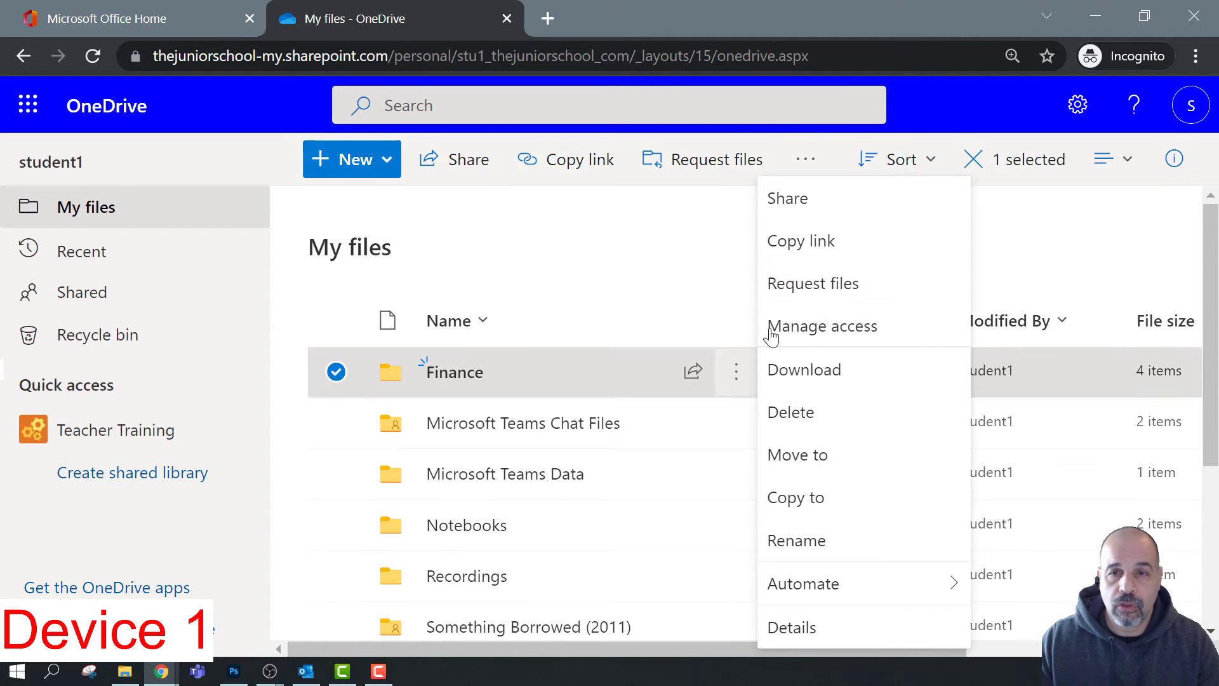
left_click(827, 202)
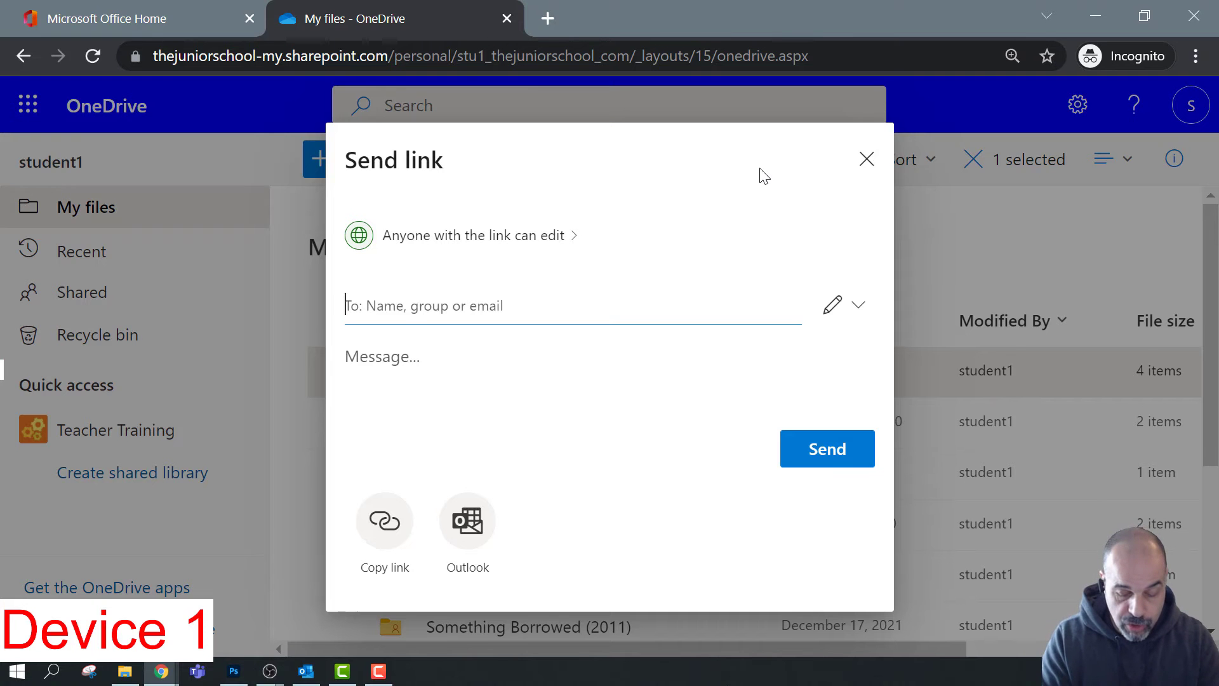
type("nick")
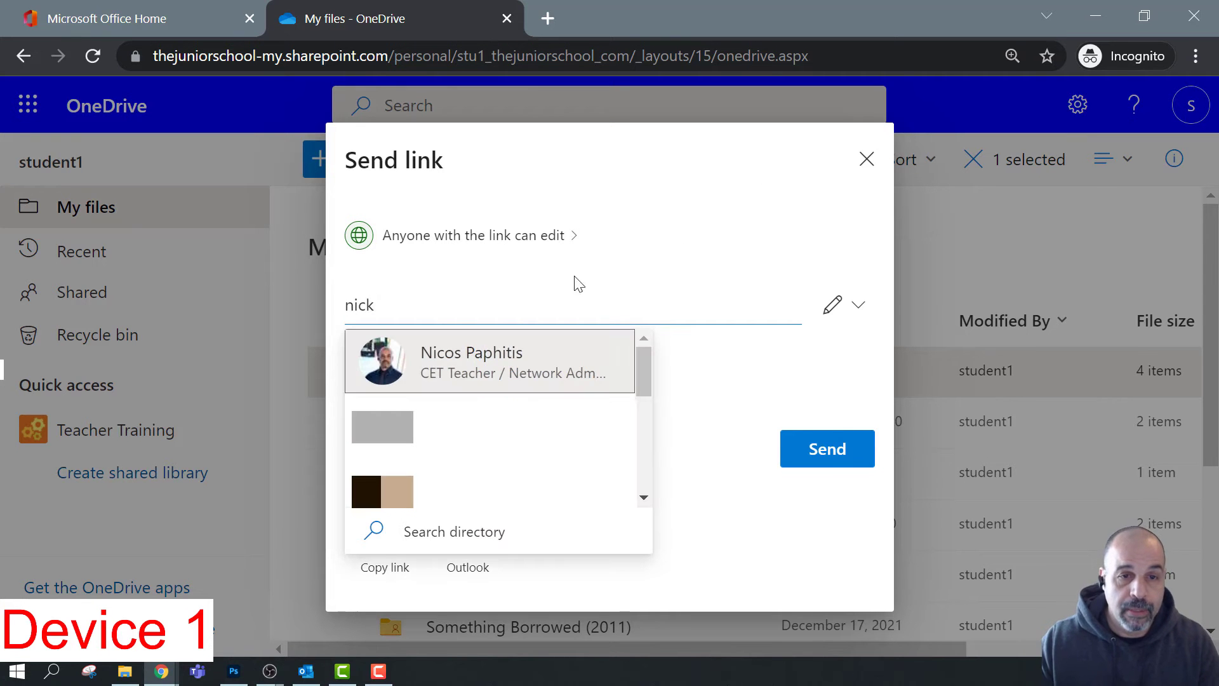
left_click(469, 358)
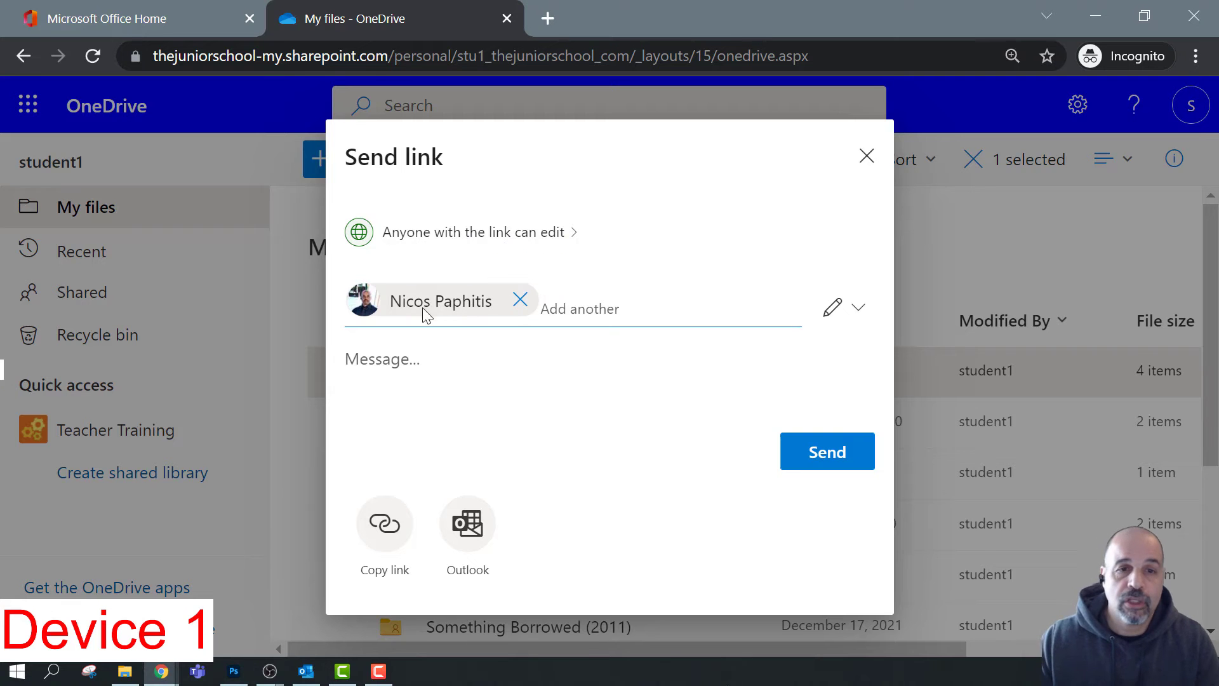
mouse_move(448, 309)
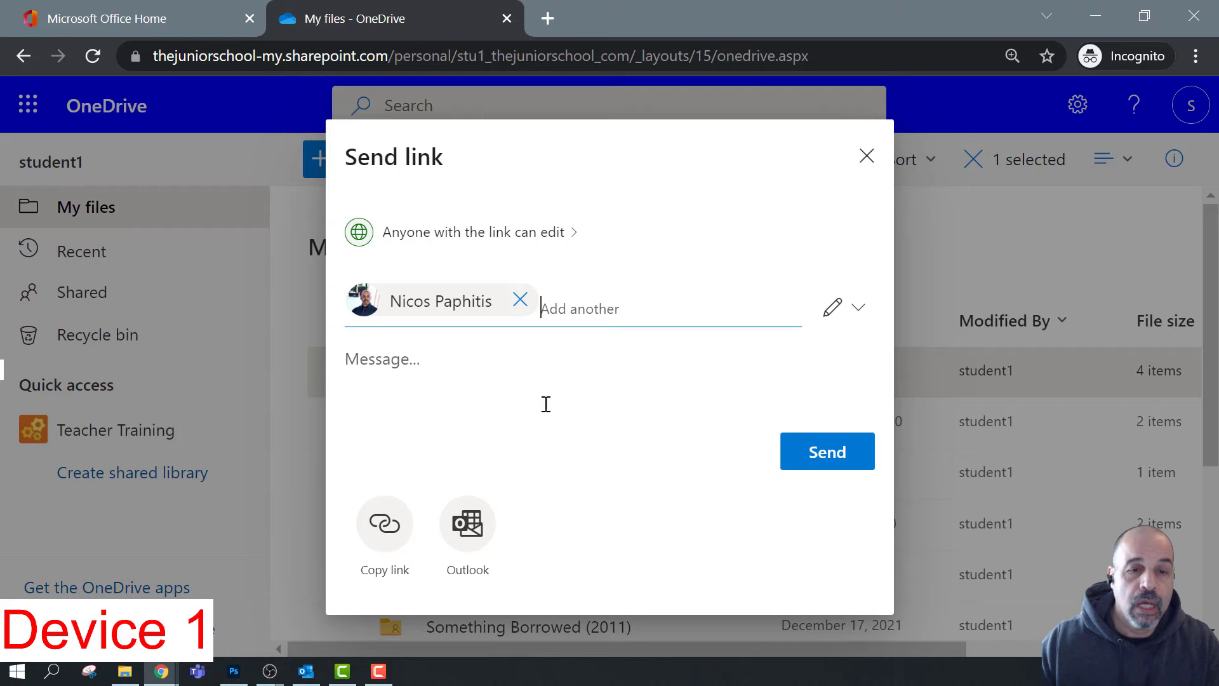
left_click(844, 450)
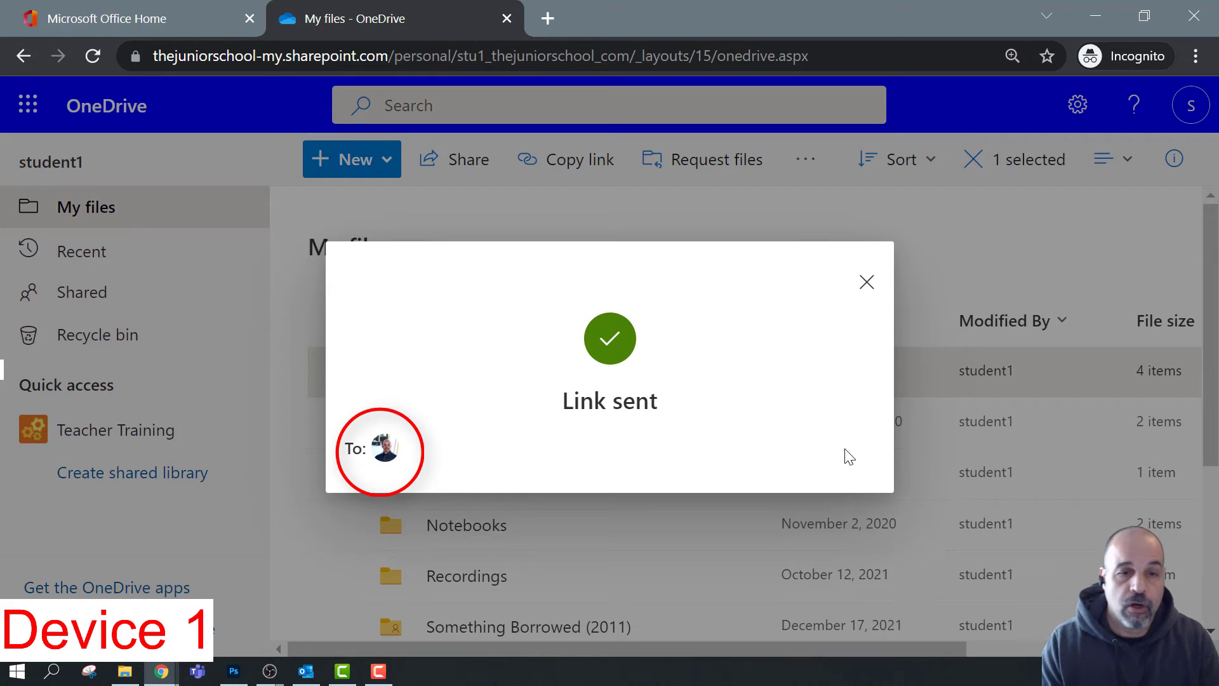
mouse_move(379, 446)
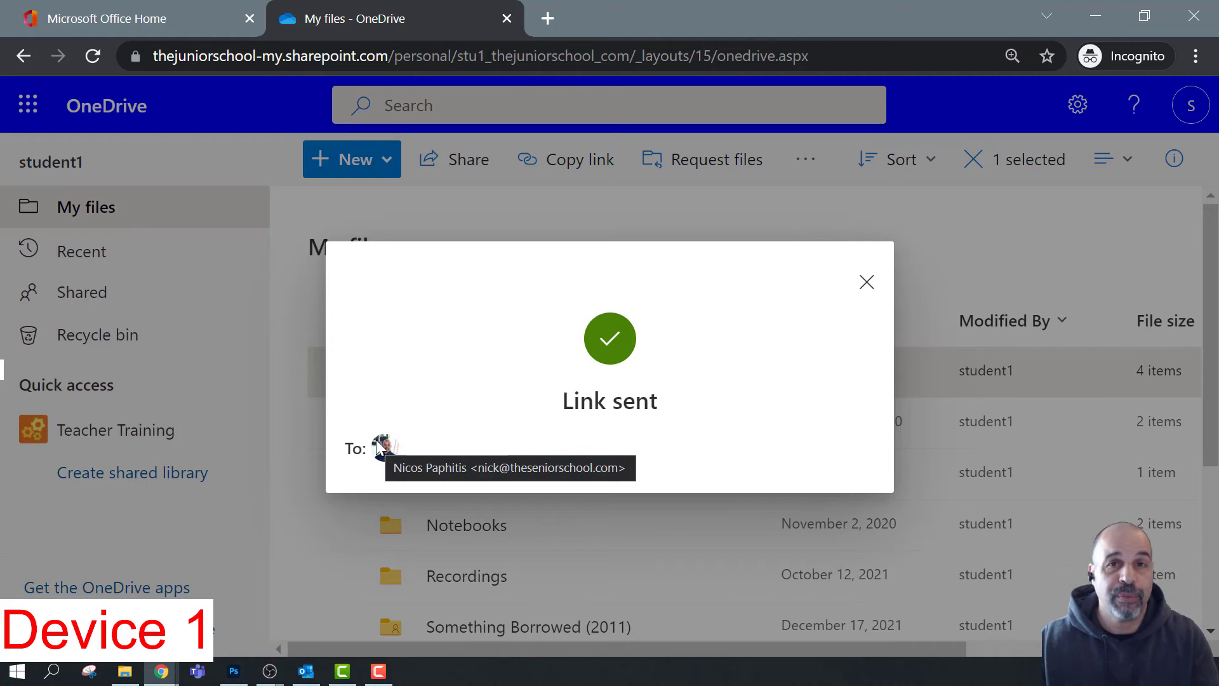
key("alt+Tab")
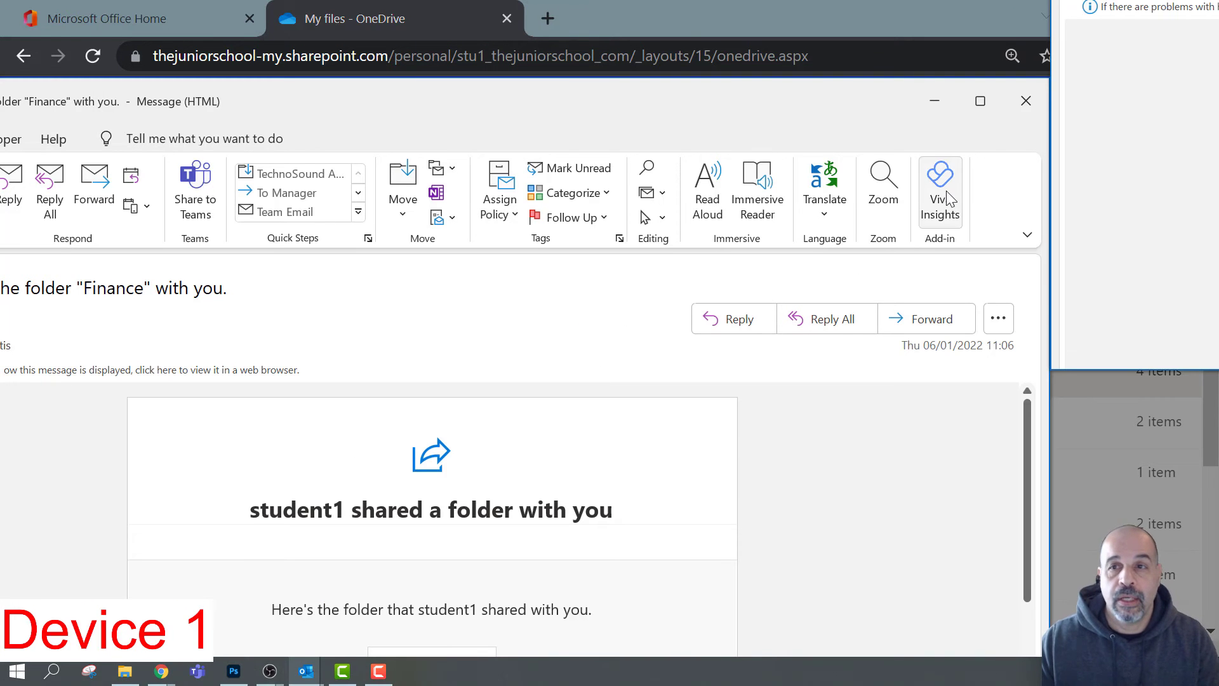
Reposition the Finance sharing e-mail's window and scroll through the message to read it.
left_click_drag(779, 90, 983, 4)
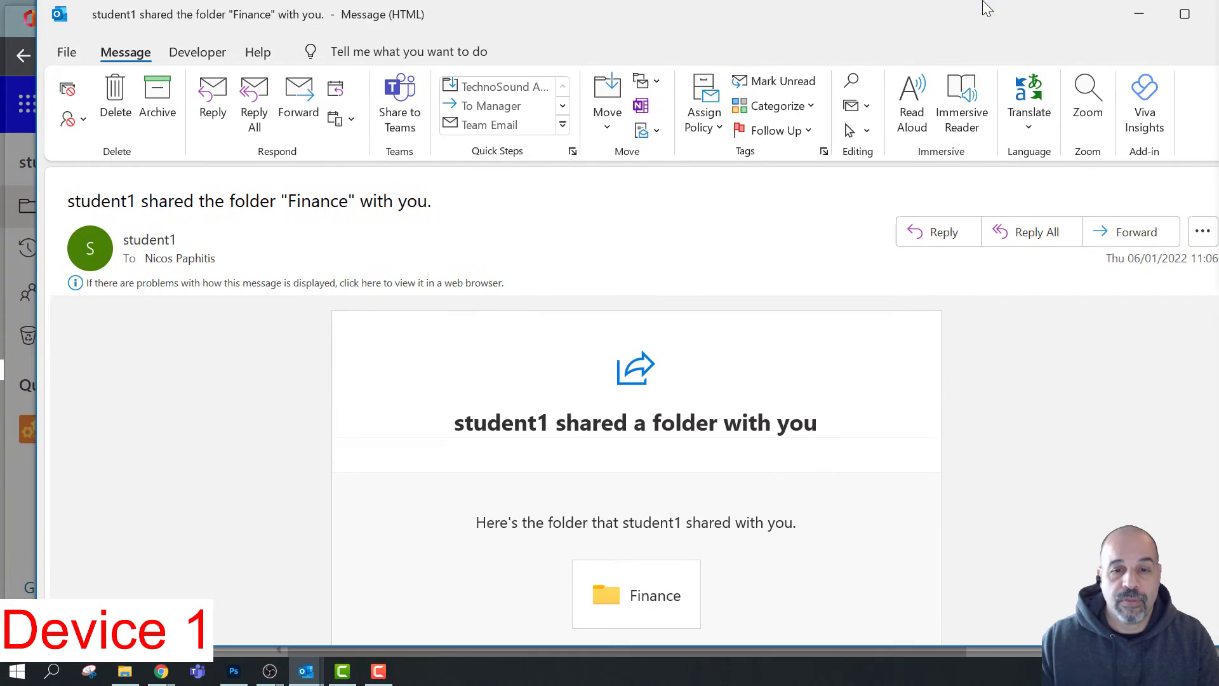
scroll(877, 362, "down", 3)
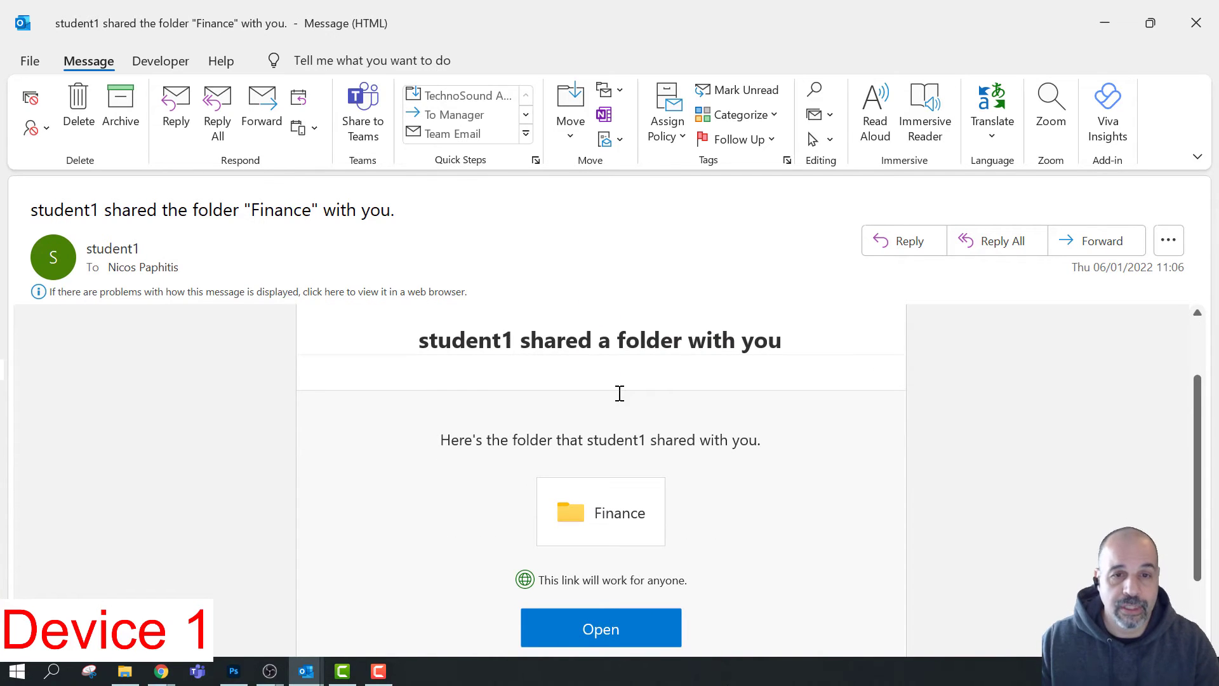
scroll(619, 394, "down", 1)
scroll(620, 392, "up", 2)
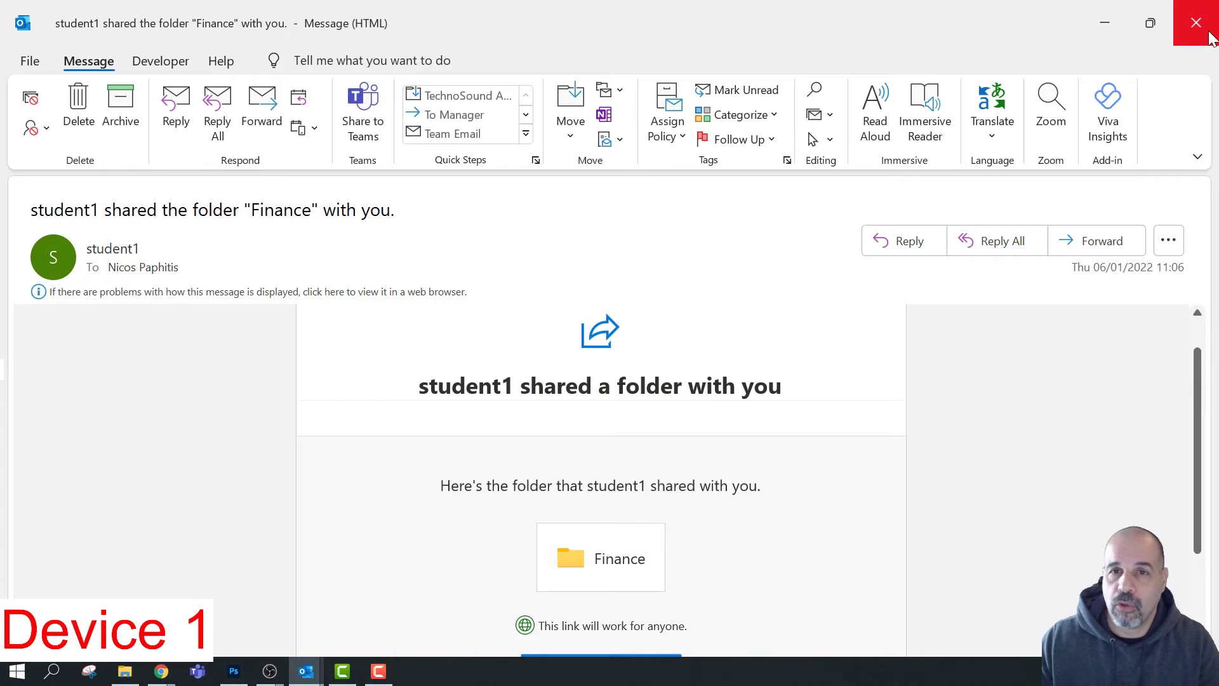
Close the shared-folder notification message and the Link sent confirmation.
left_click(1197, 23)
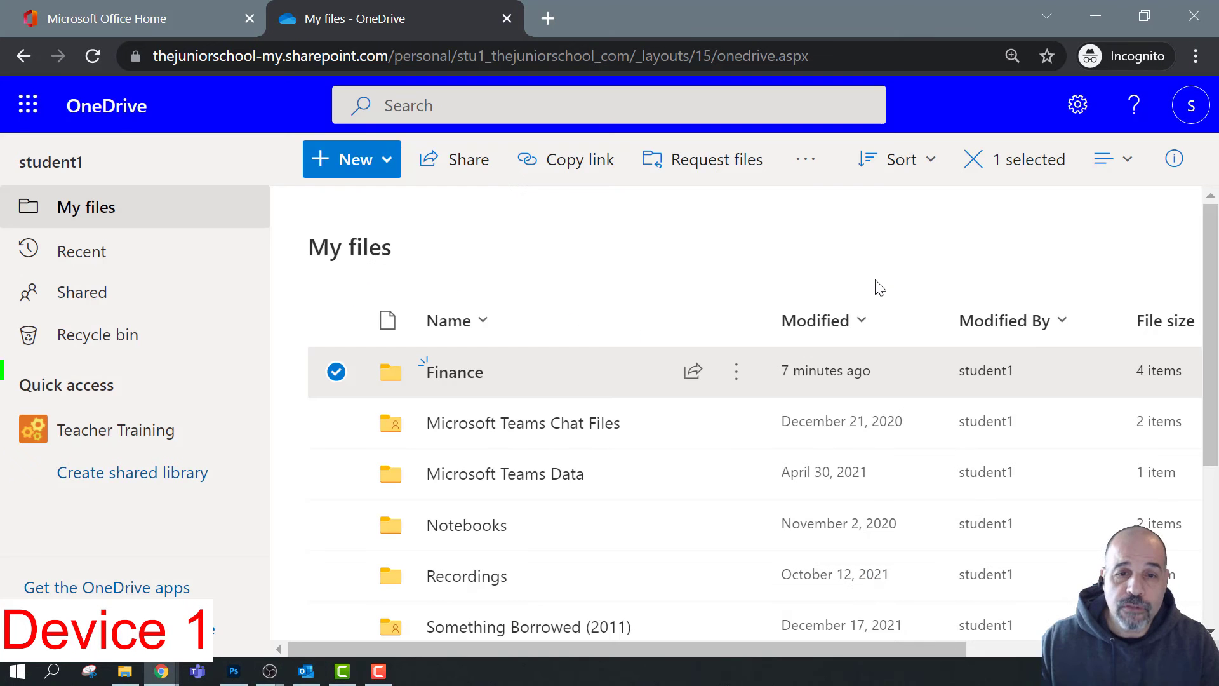
left_click(868, 282)
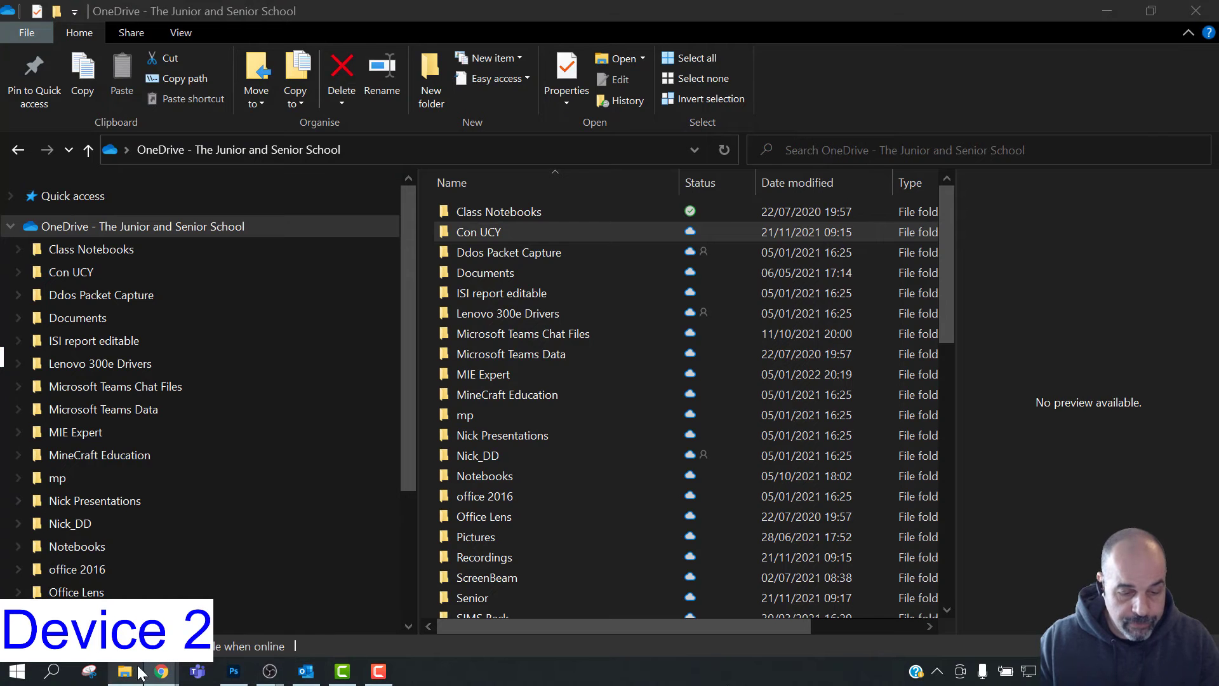
Bring the browser's OneDrive My files page forward from the Chrome taskbar preview.
mouse_move(161, 674)
left_click(105, 562)
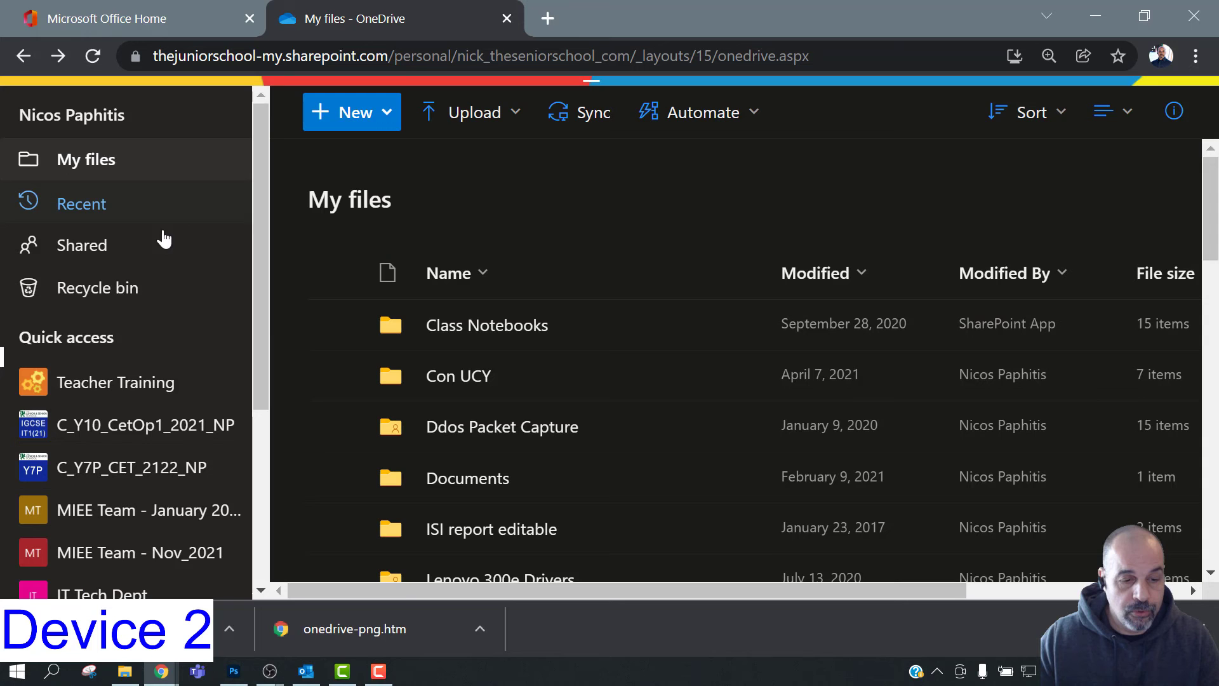
Open the Shared with you list and reload it until the newly shared Finance folder appears.
left_click(123, 165)
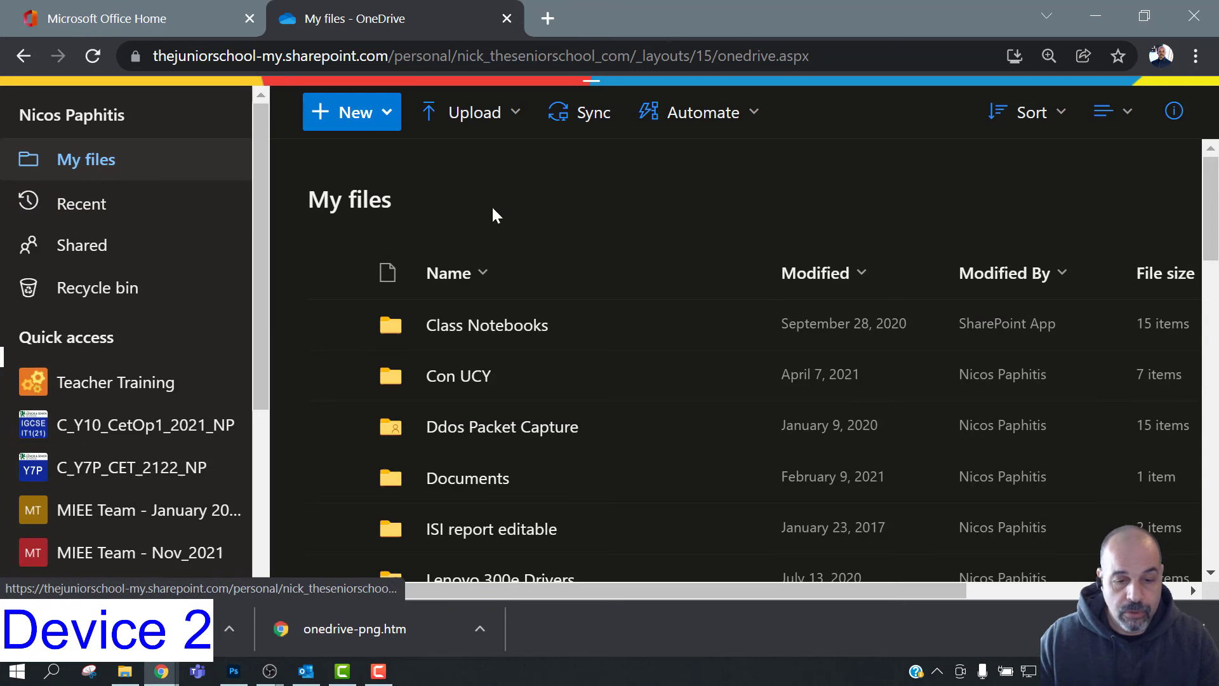
left_click(82, 247)
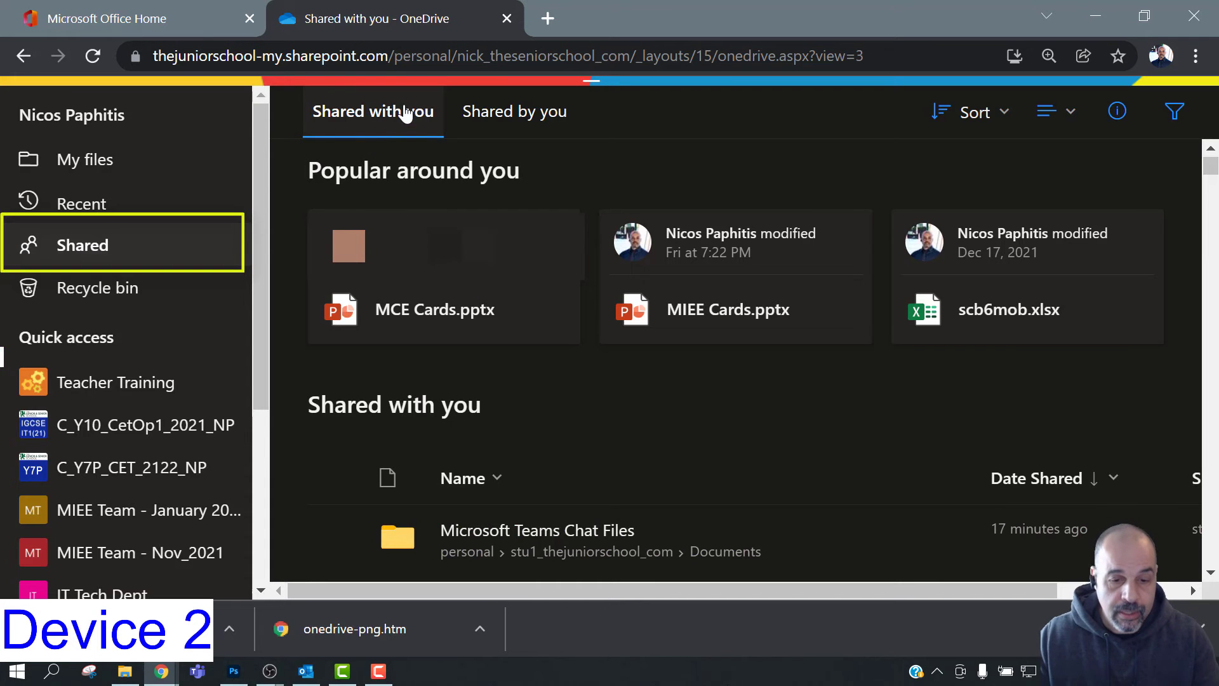
scroll(621, 278, "down", 5)
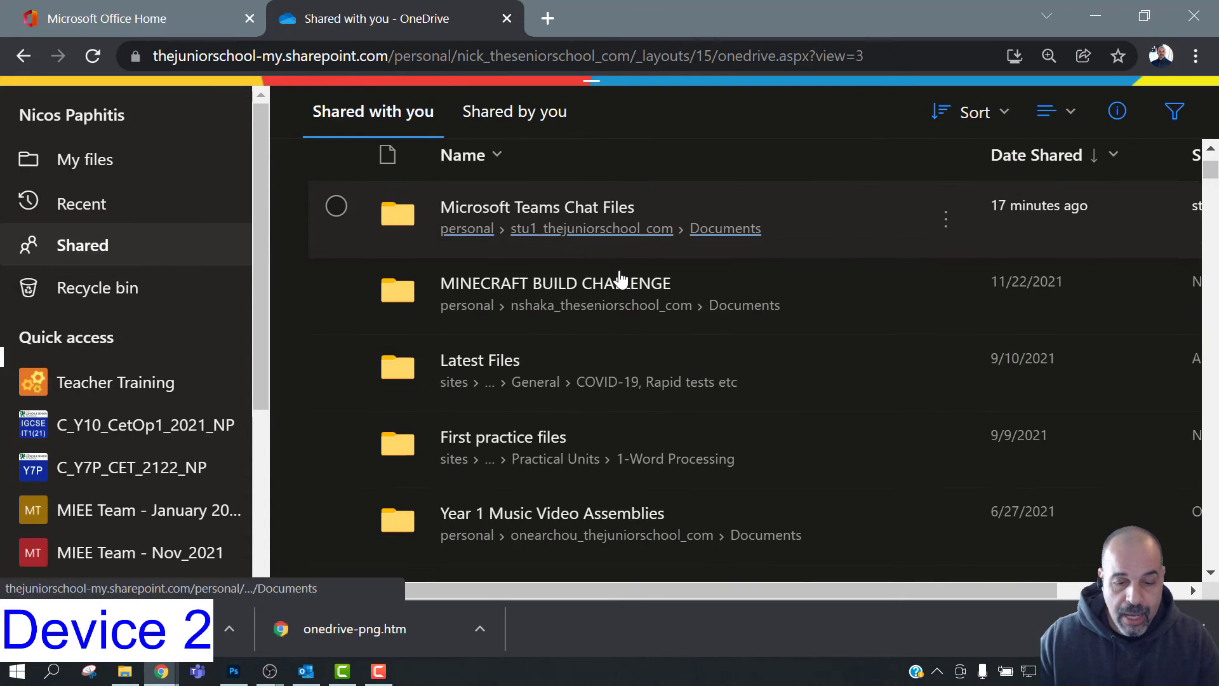
scroll(618, 268, "up", 3)
left_click(92, 56)
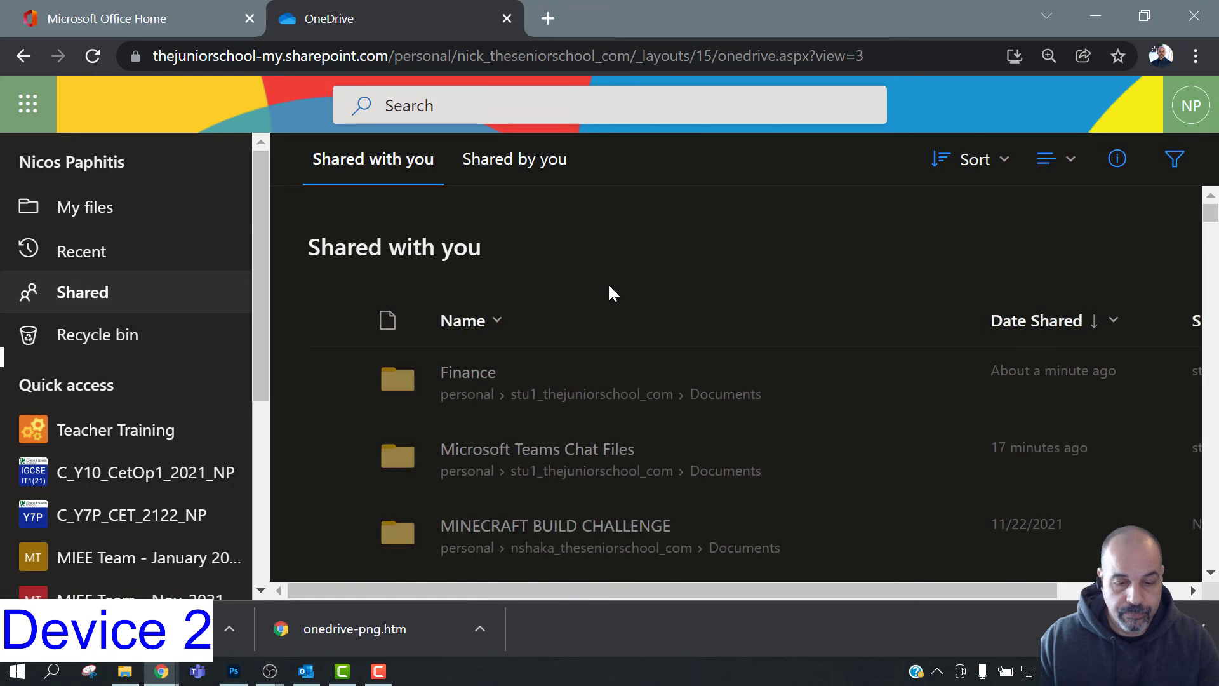
scroll(610, 293, "down", 3)
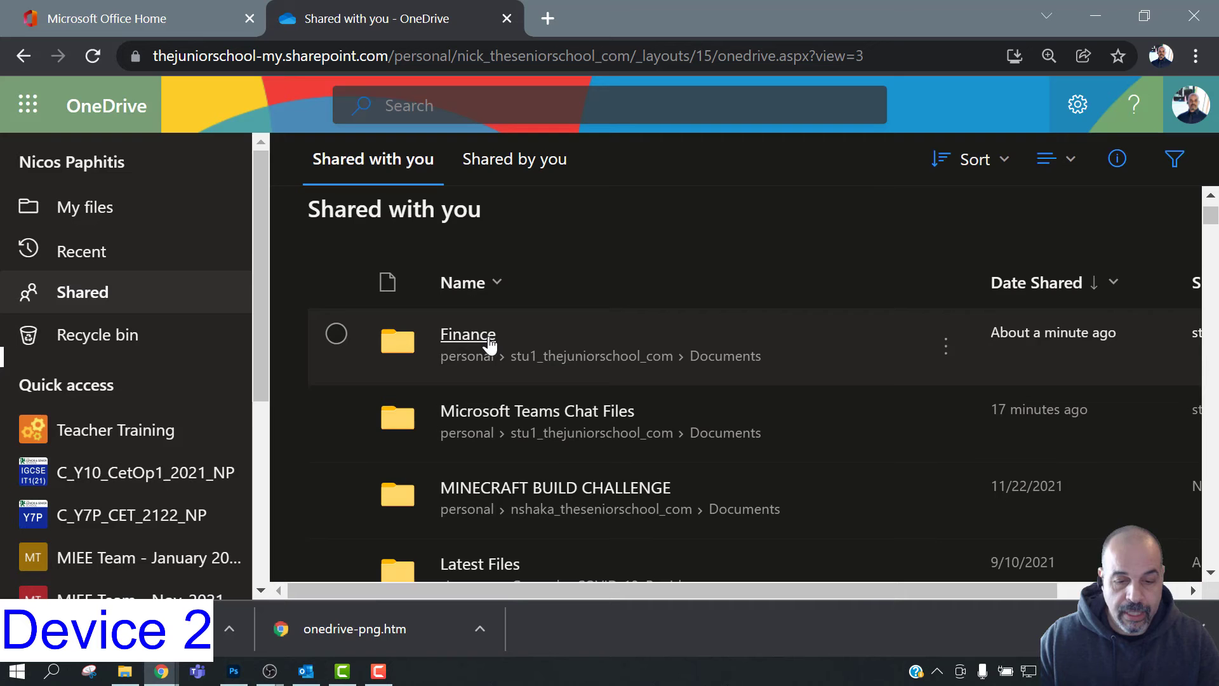
scroll(482, 352, "down", 1)
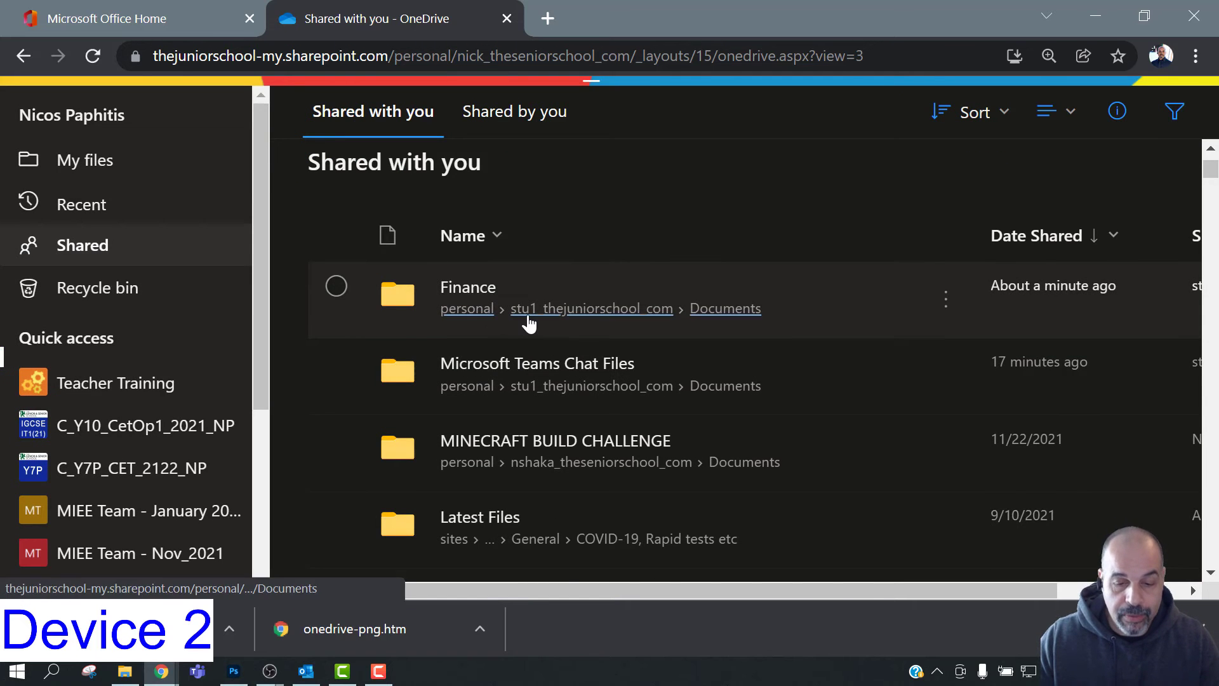
left_click_drag(375, 587, 596, 566)
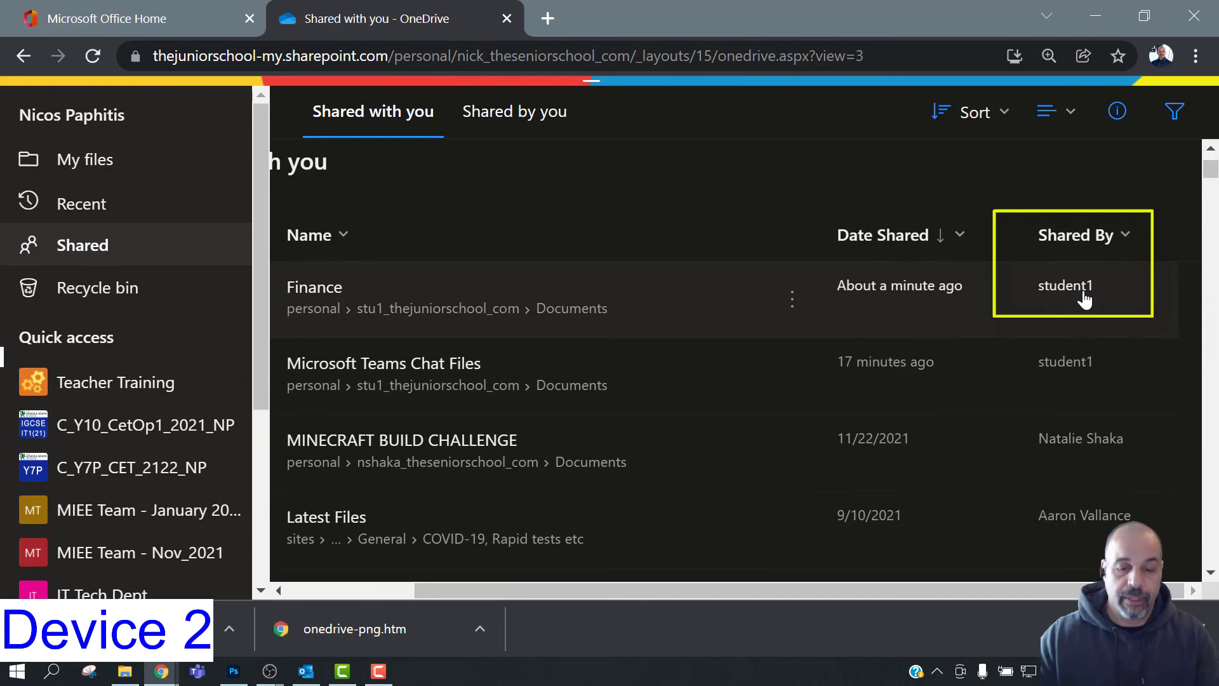
left_click_drag(726, 588, 613, 589)
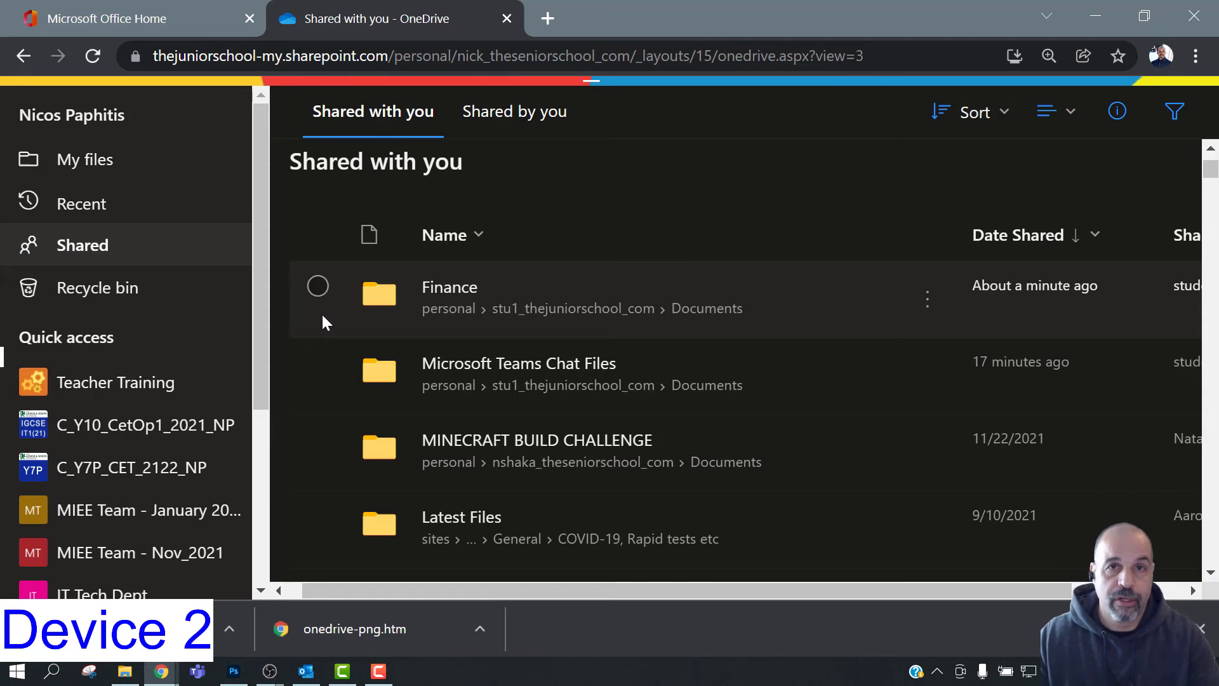
Switch to File Explorer's synced OneDrive folder and scroll through its contents.
left_click(127, 672)
scroll(164, 402, "down", 6)
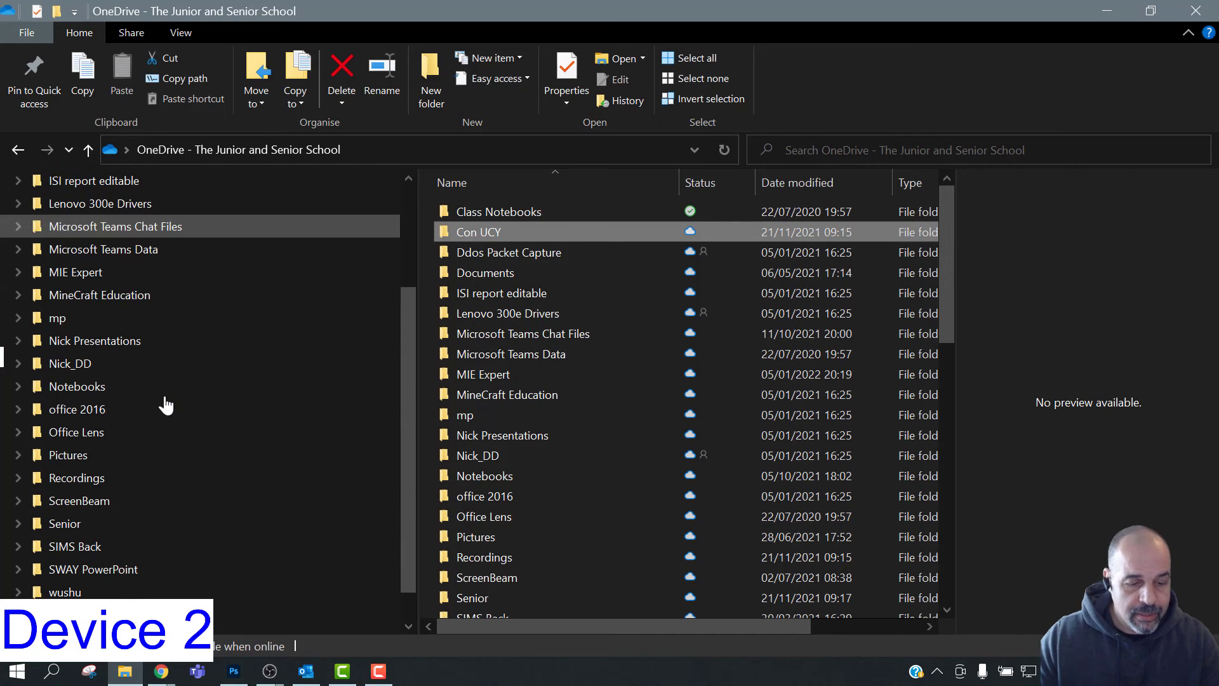
scroll(108, 270, "up", 3)
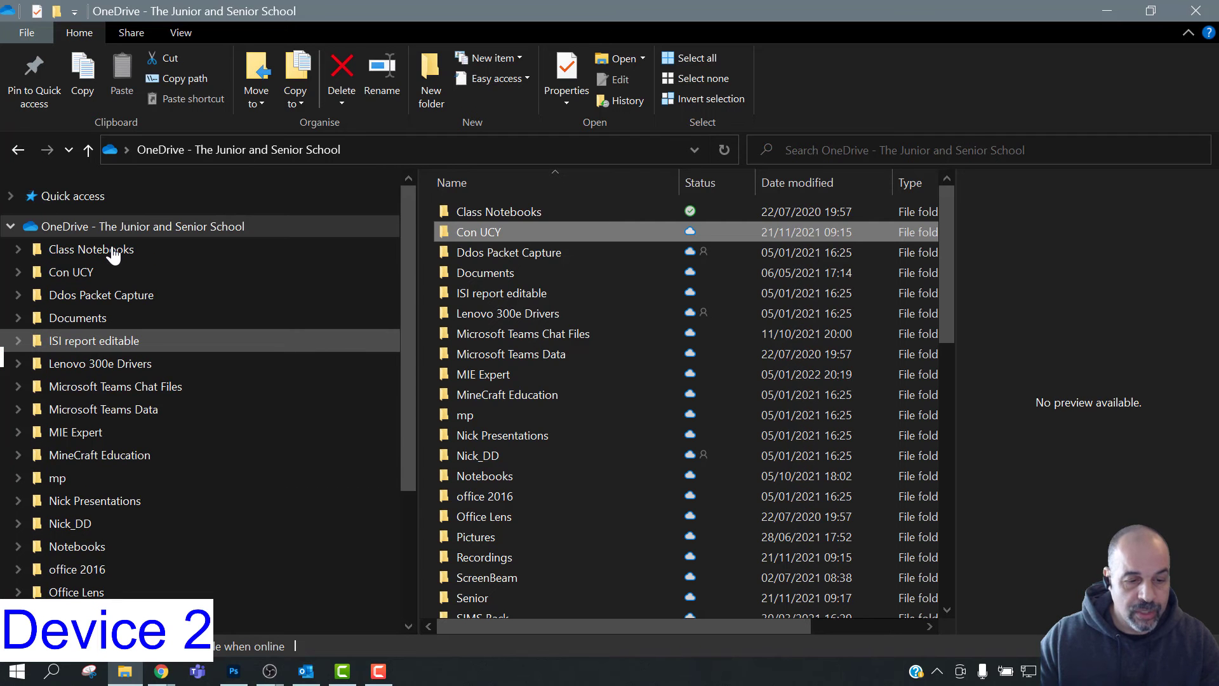
scroll(105, 267, "down", 3)
Back in the browser, select Finance in Shared with you and view its Open and Remove actions.
scroll(89, 316, "up", 2)
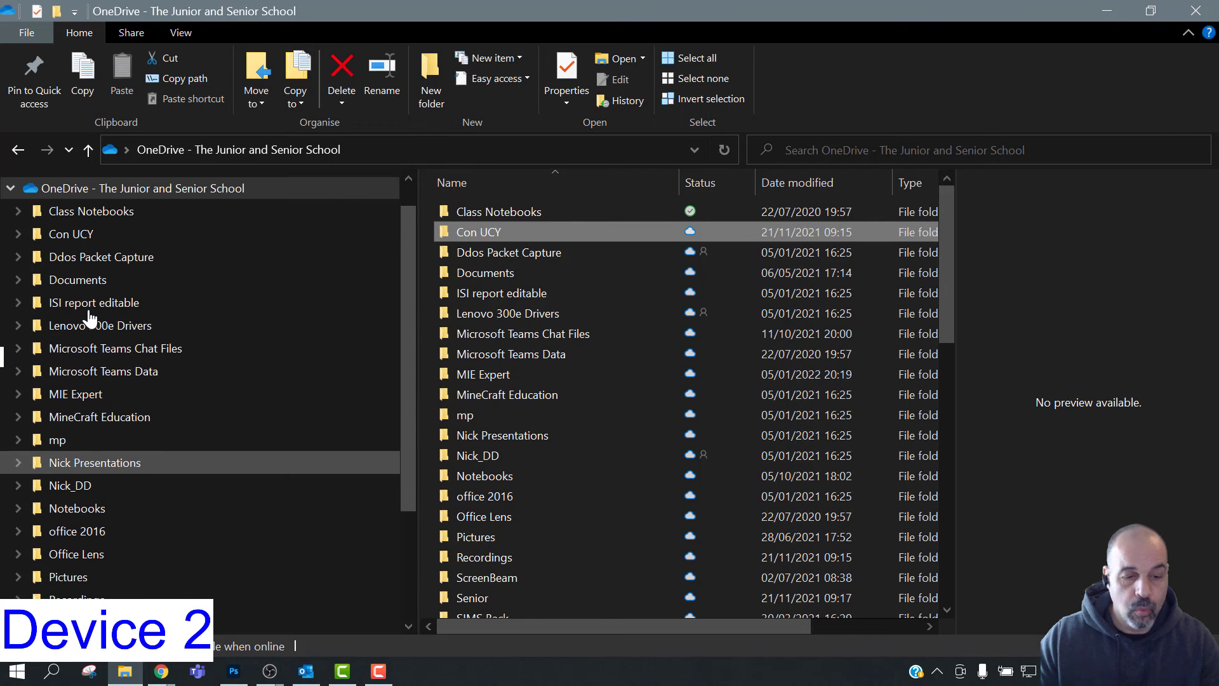
key("alt+Tab")
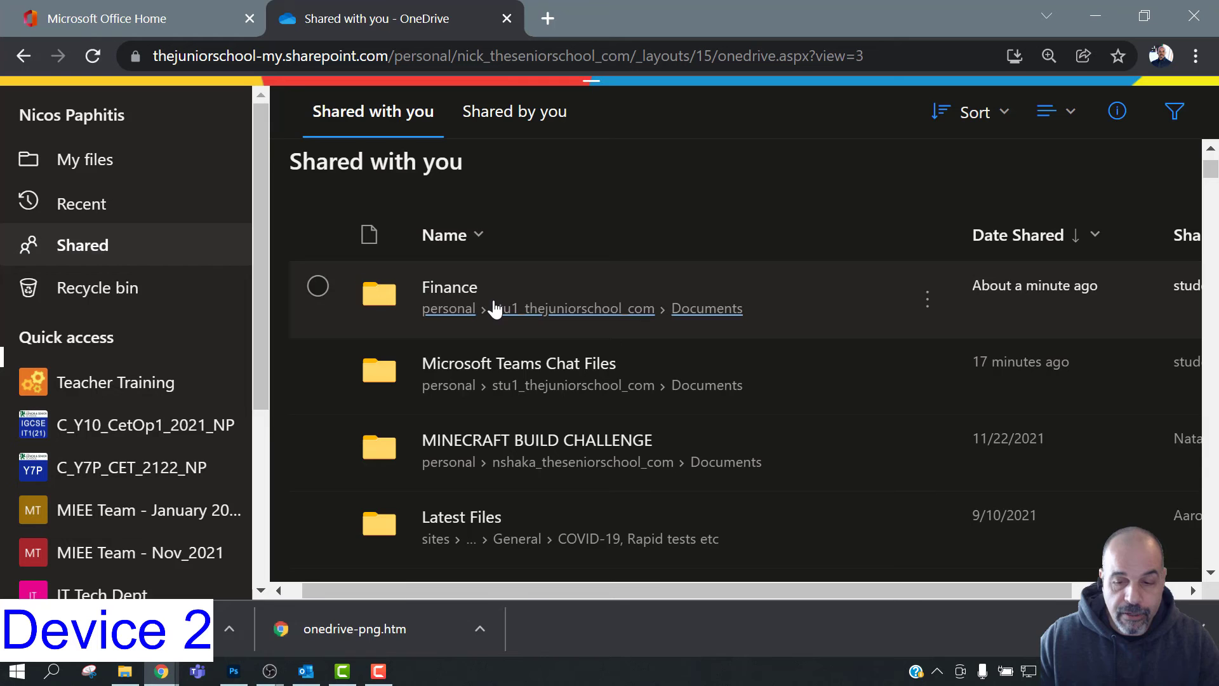
scroll(661, 219, "down", 5)
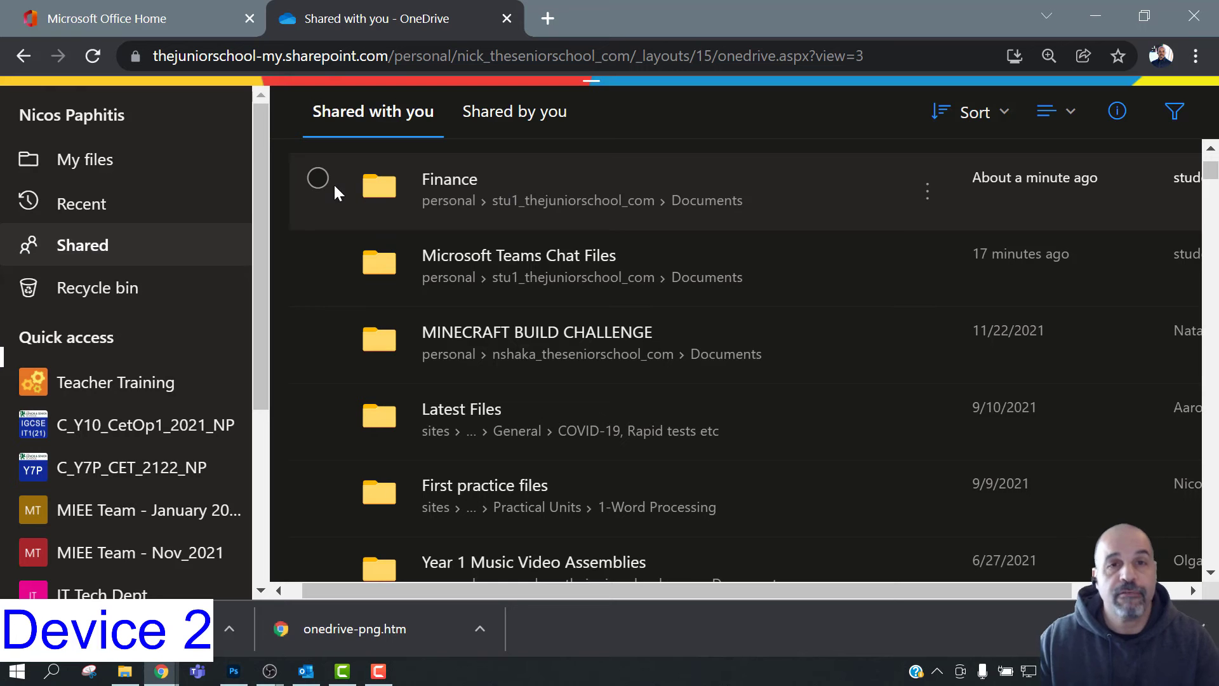
left_click(317, 179)
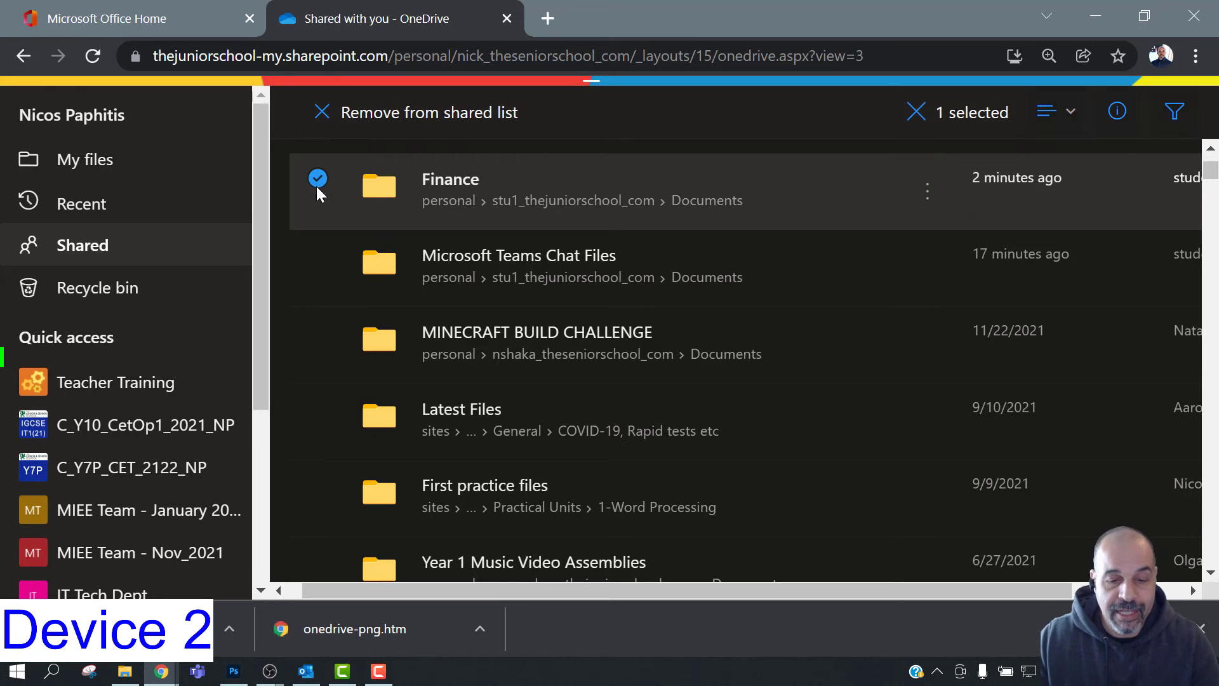
left_click(927, 192)
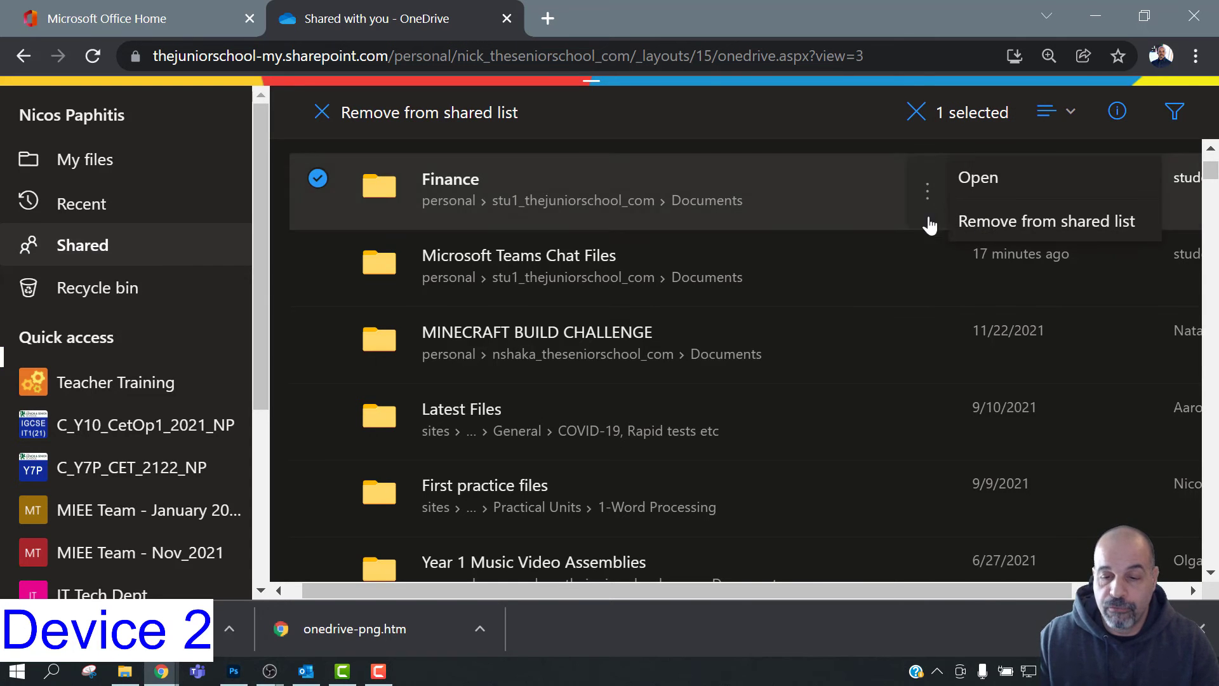
scroll(885, 299, "up", 1)
scroll(882, 294, "down", 1)
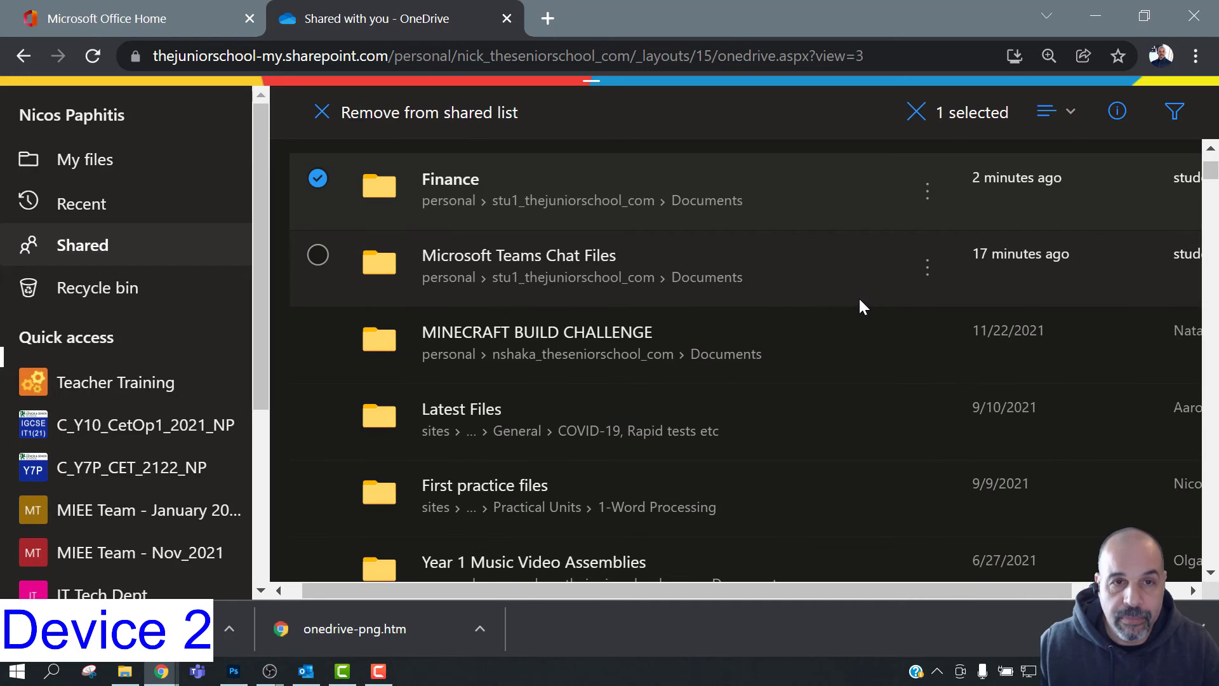
scroll(858, 296, "up", 1)
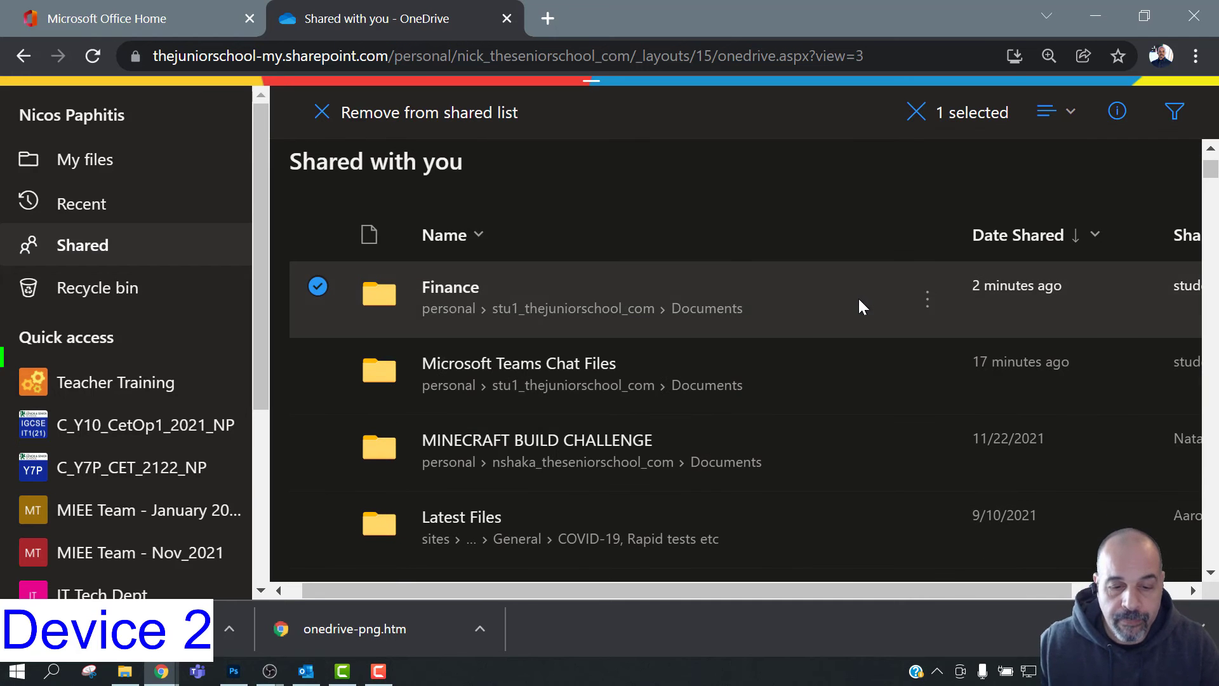
Open the shared Finance folder and reveal its extra actions, including Add shortcut to My files.
left_click(447, 291)
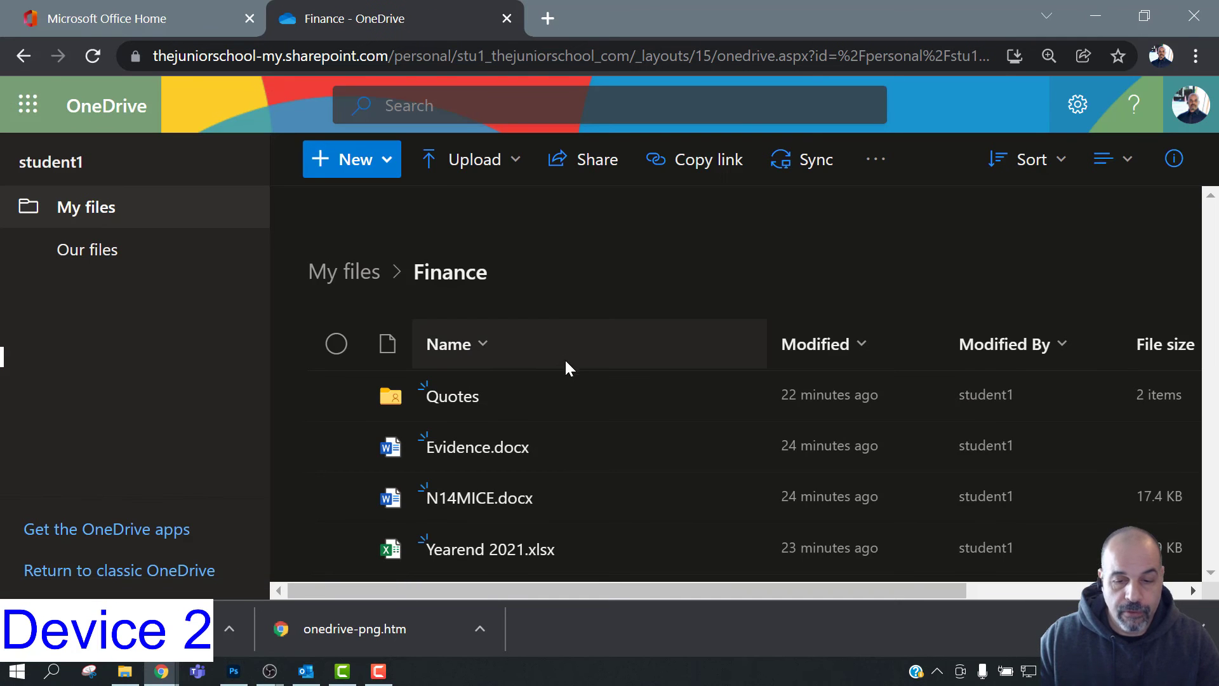
scroll(722, 442, "down", 1)
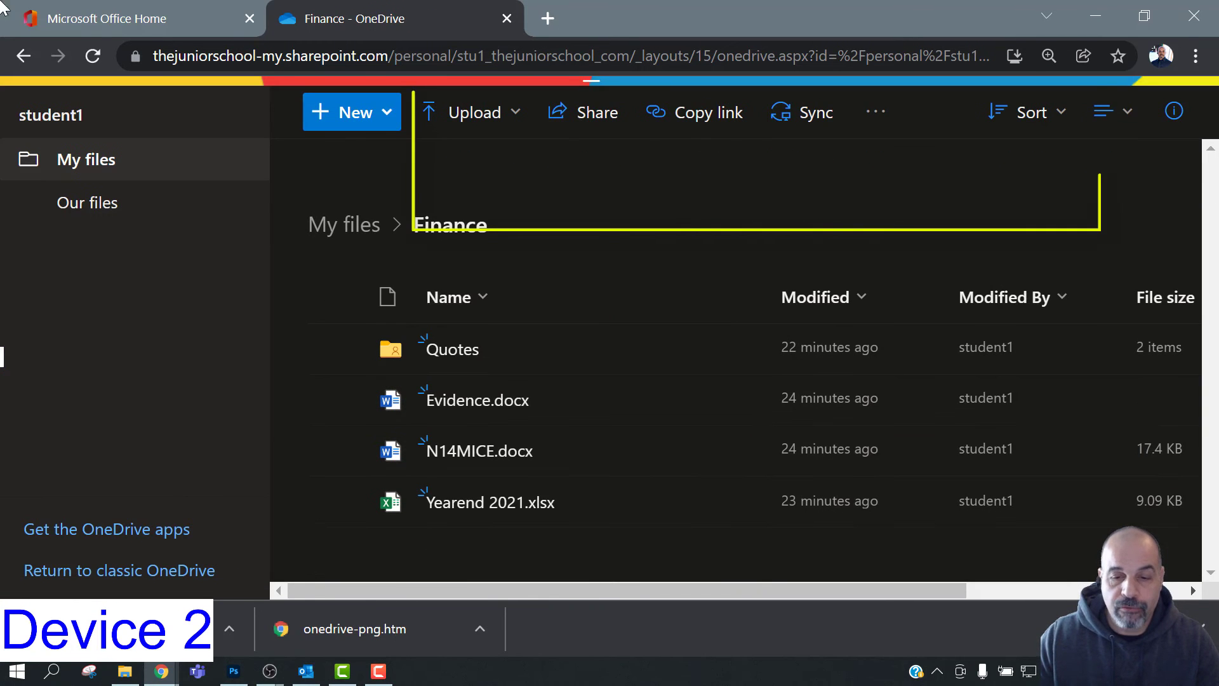
left_click(874, 118)
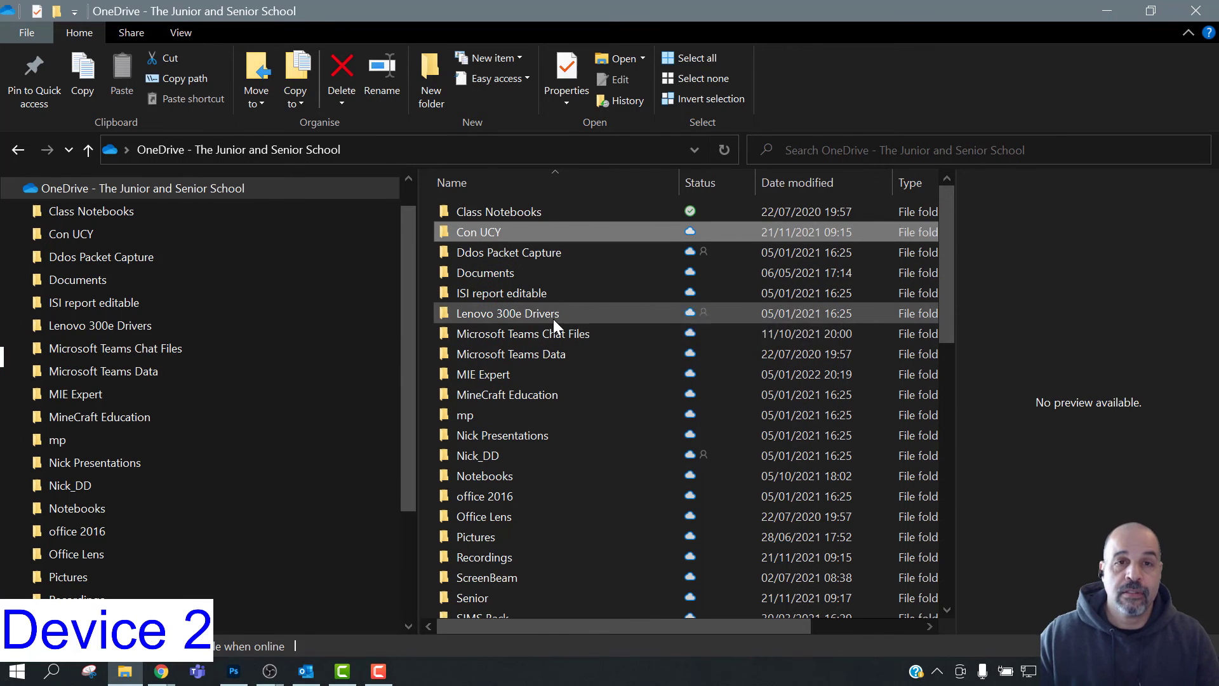
Minimise the File Explorer window to return to the browser's Finance folder page.
scroll(550, 324, "down", 2)
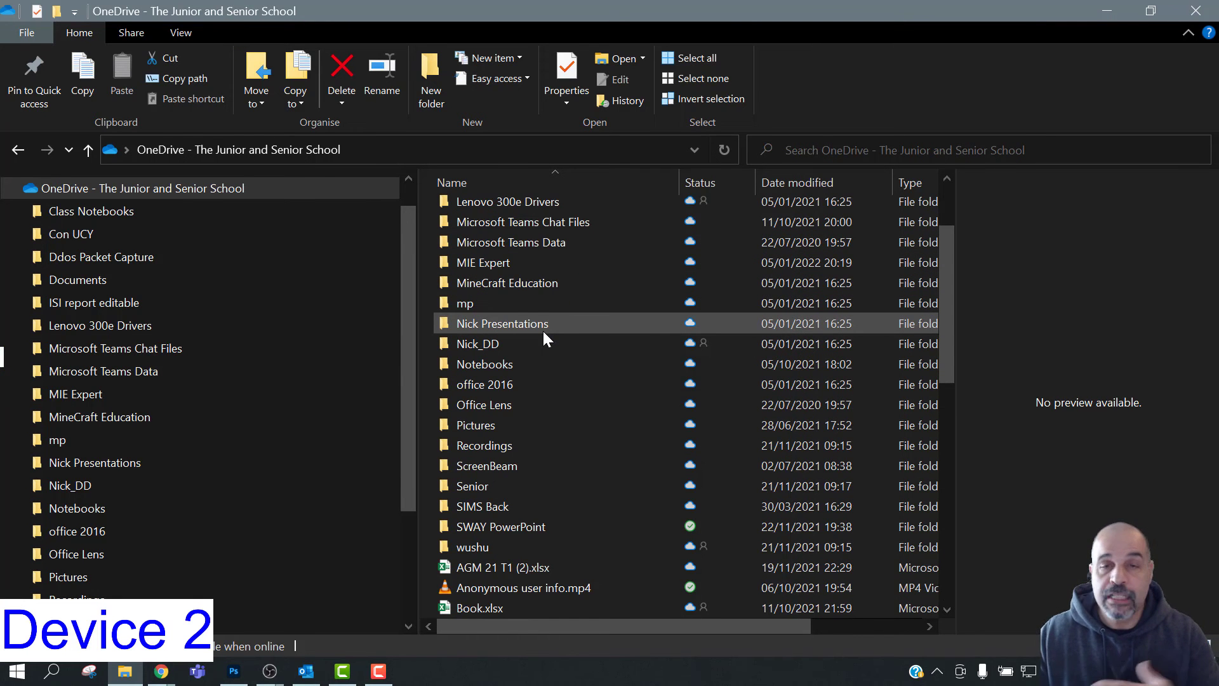
left_click(1105, 10)
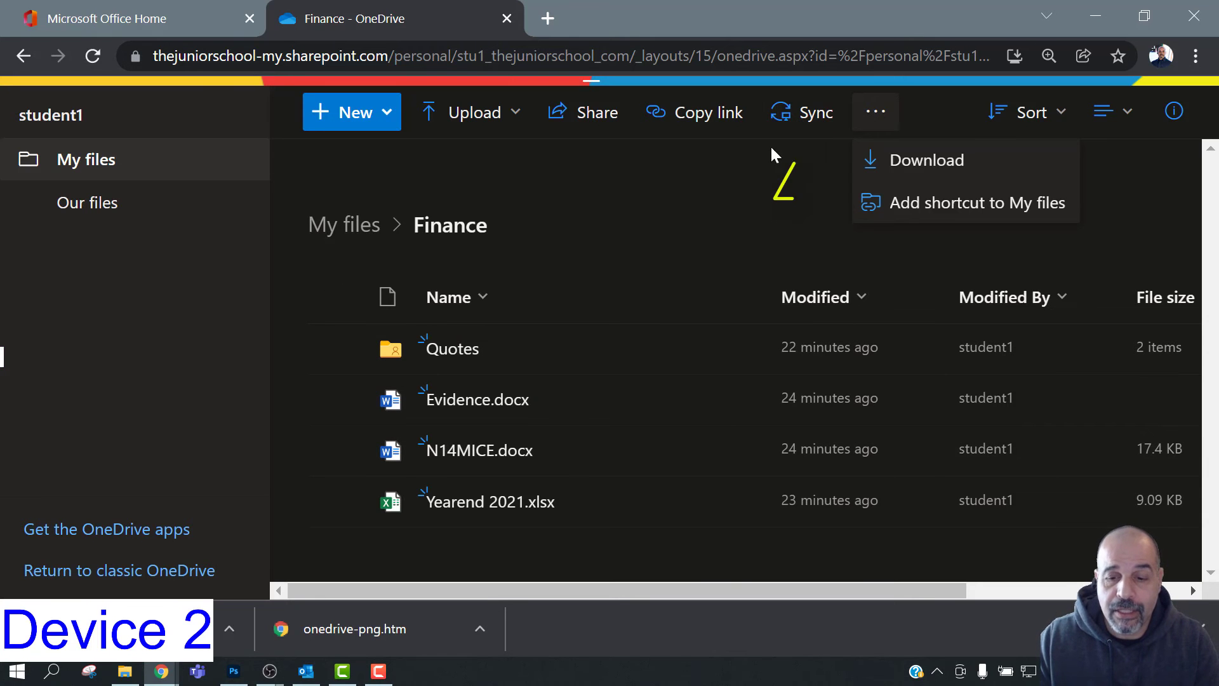
Close the extra actions menu, choose Sync for Finance, and dismiss the We're syncing your files notice.
left_click(800, 122)
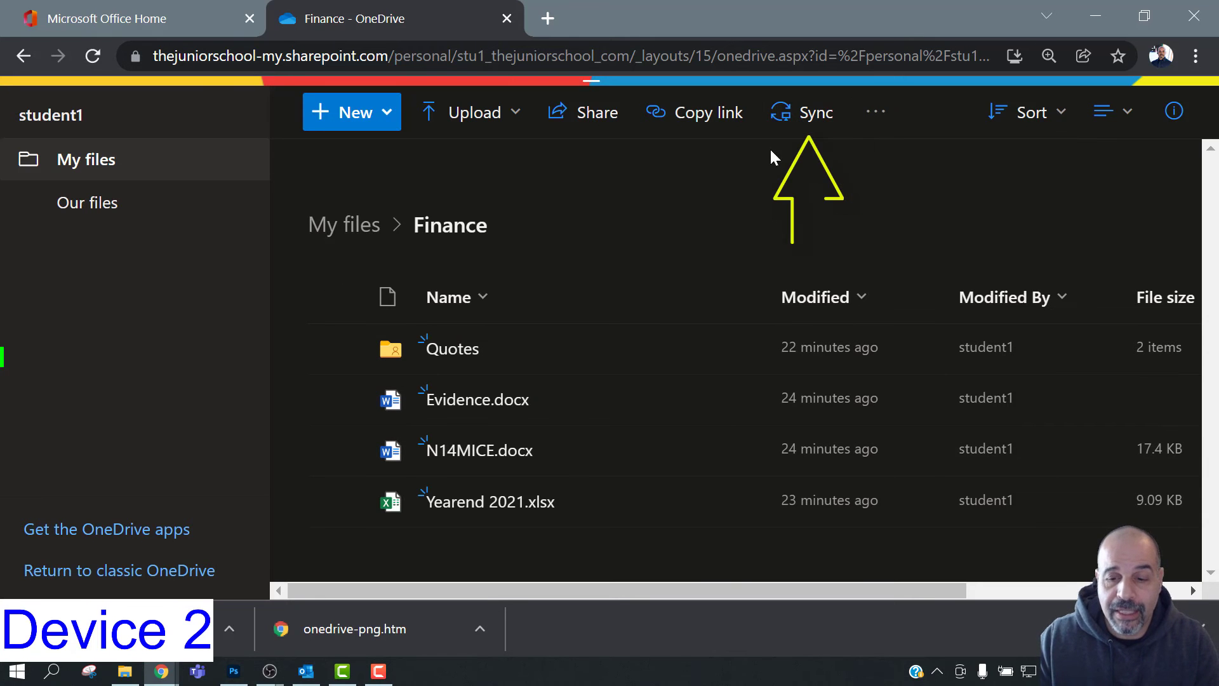
left_click(806, 121)
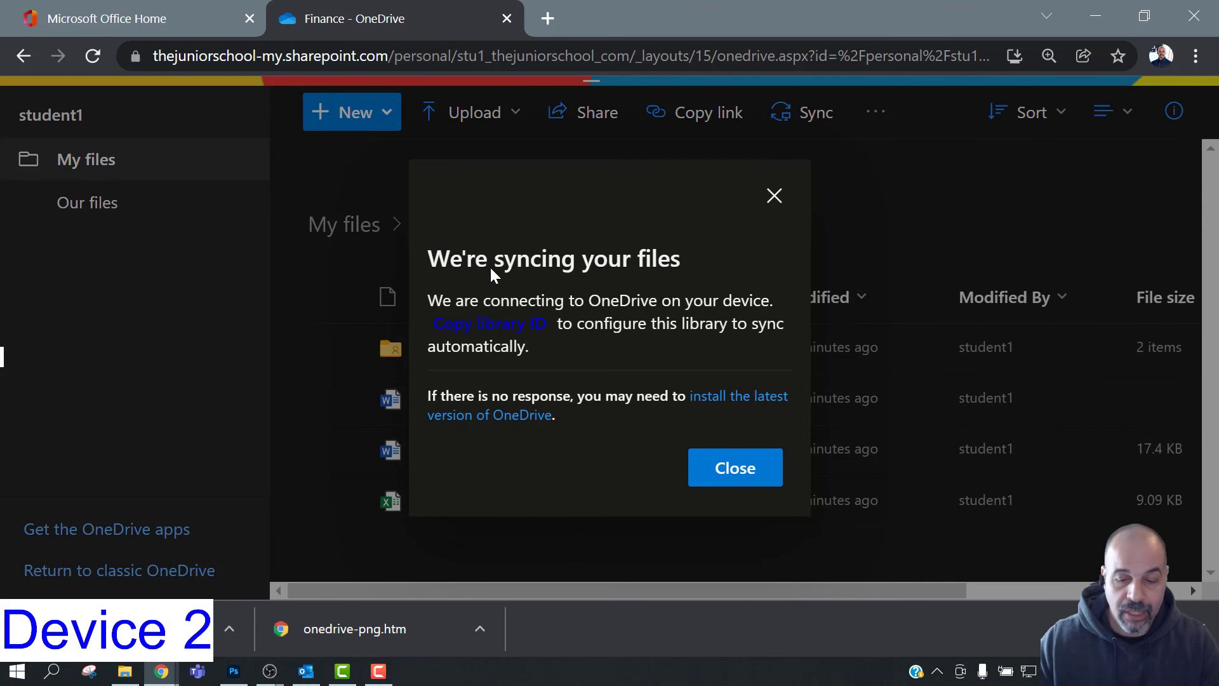
left_click(726, 474)
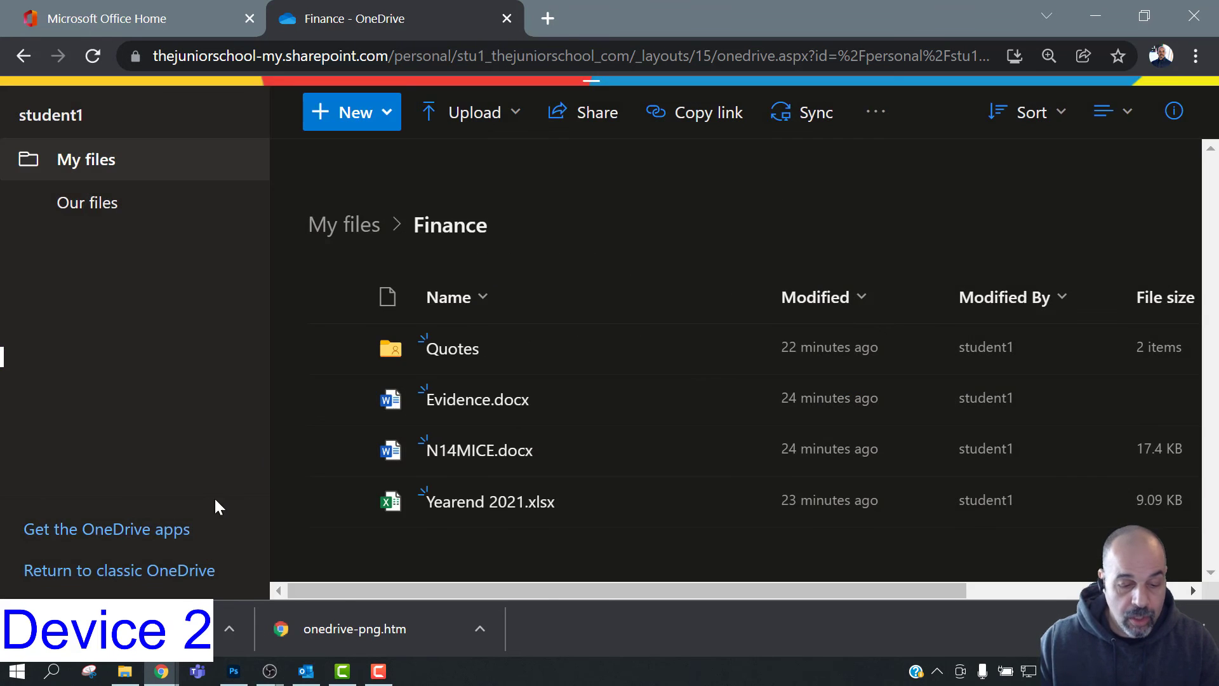
Open the synced student1 - Finance folder under The Junior and Senior School in File Explorer.
left_click(126, 677)
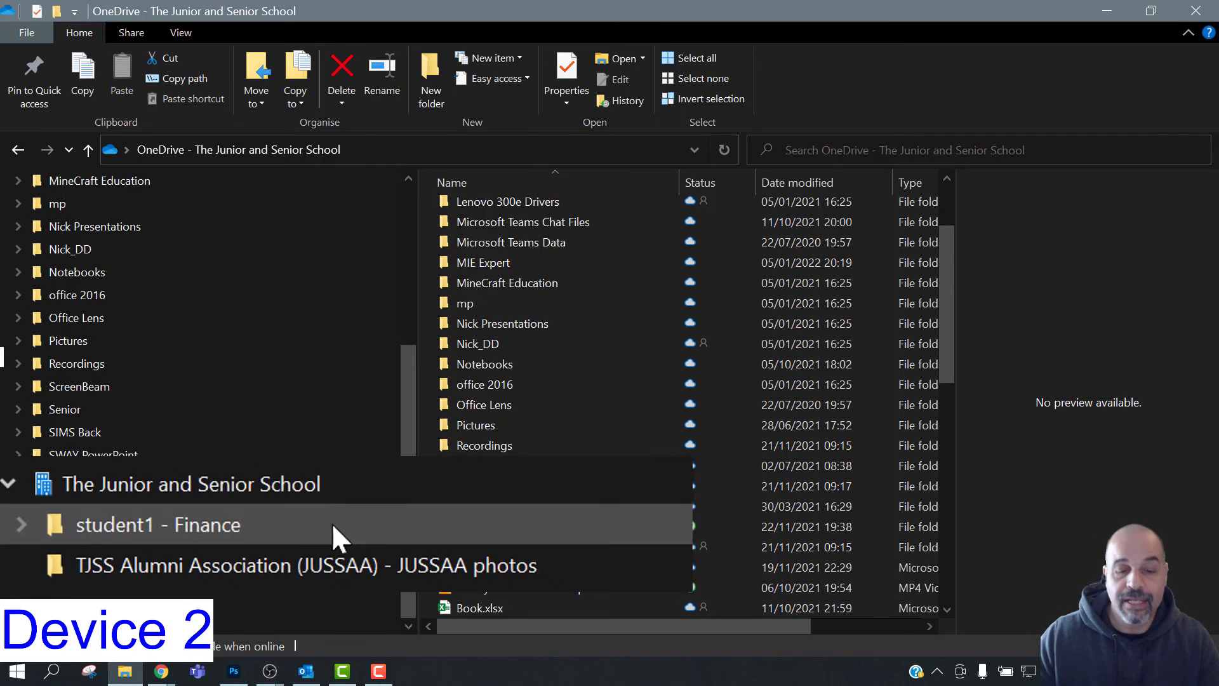
left_click(136, 534)
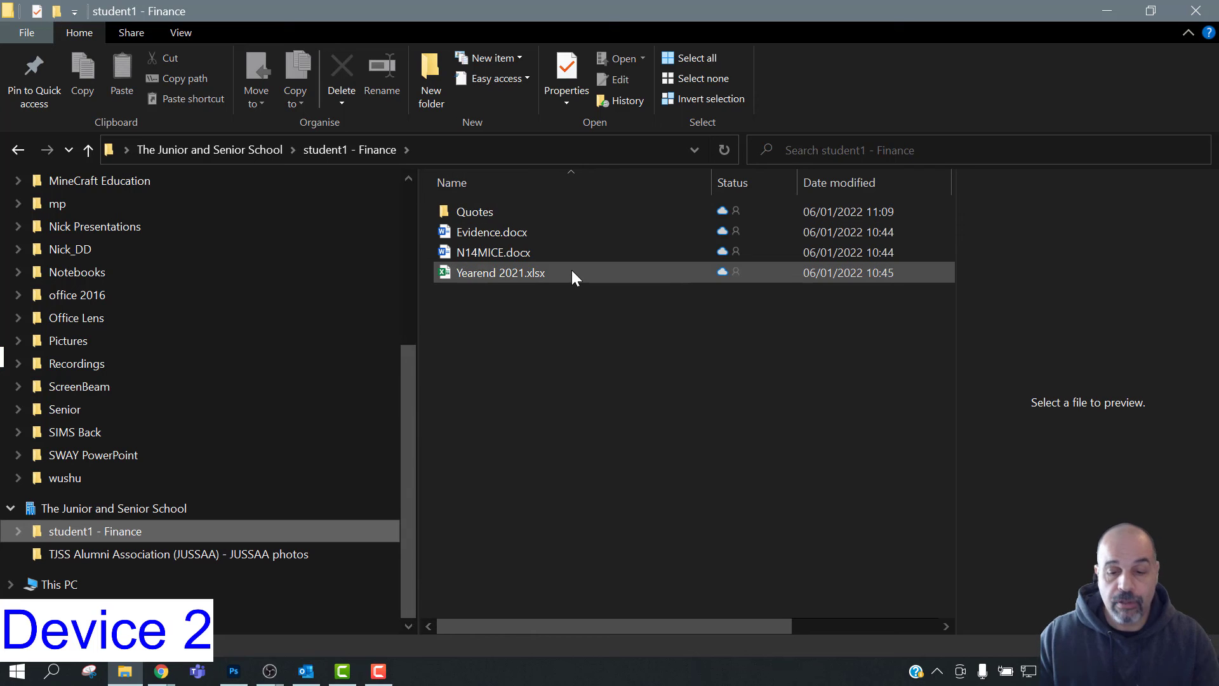
mouse_move(572, 271)
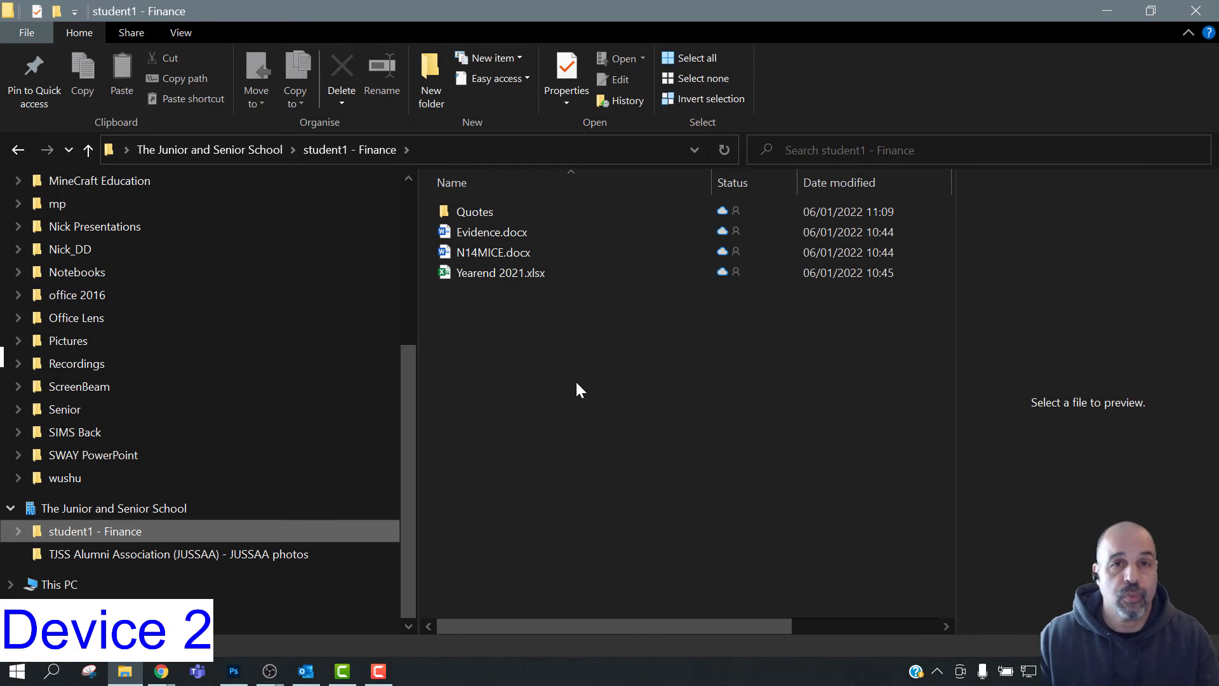
Create a new folder named Nick inside student1 - Finance.
right_click(494, 314)
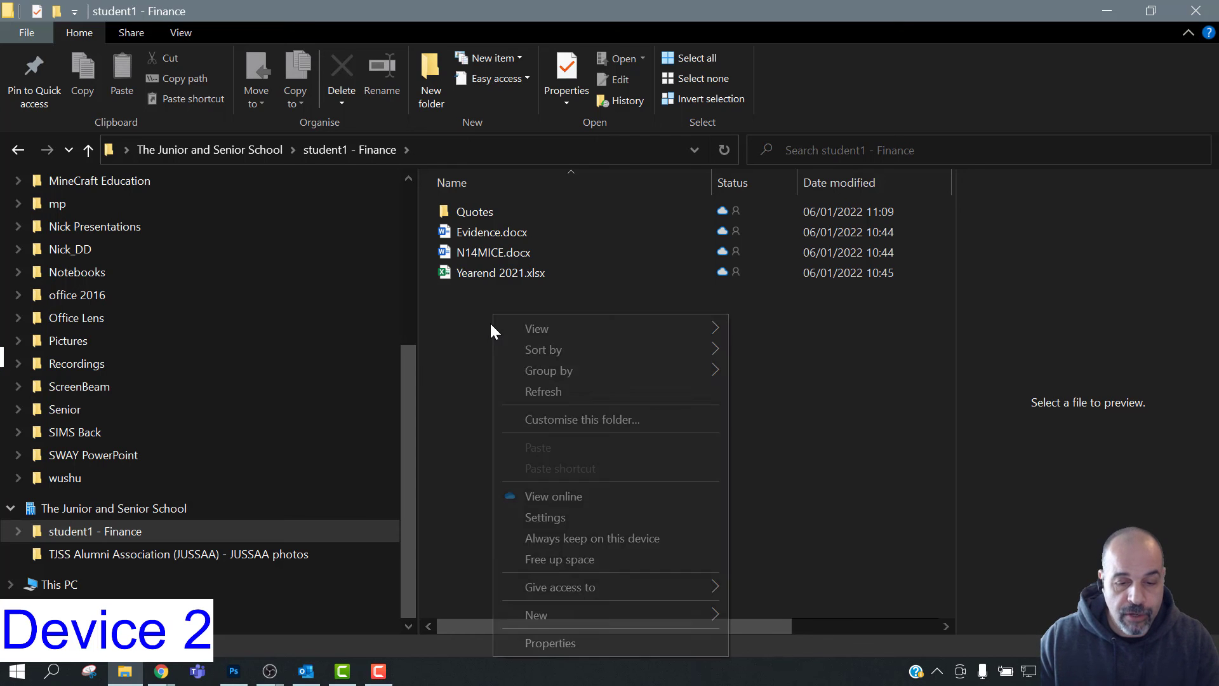
mouse_move(589, 616)
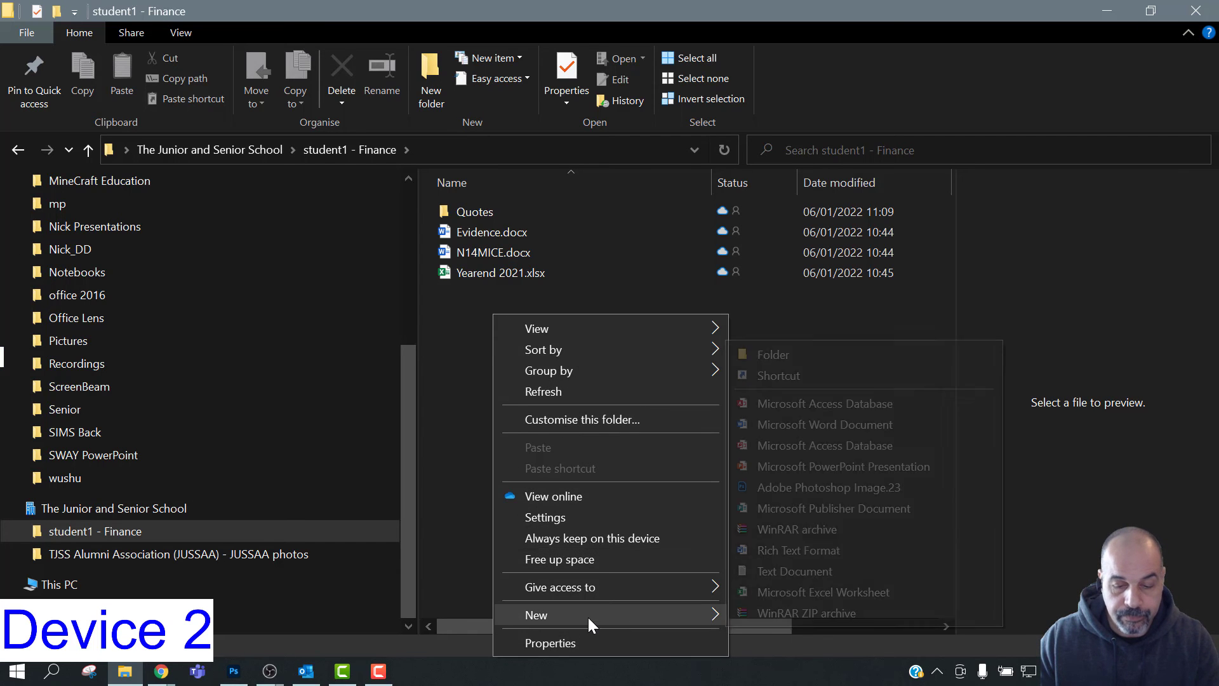
left_click(802, 351)
type("Nick")
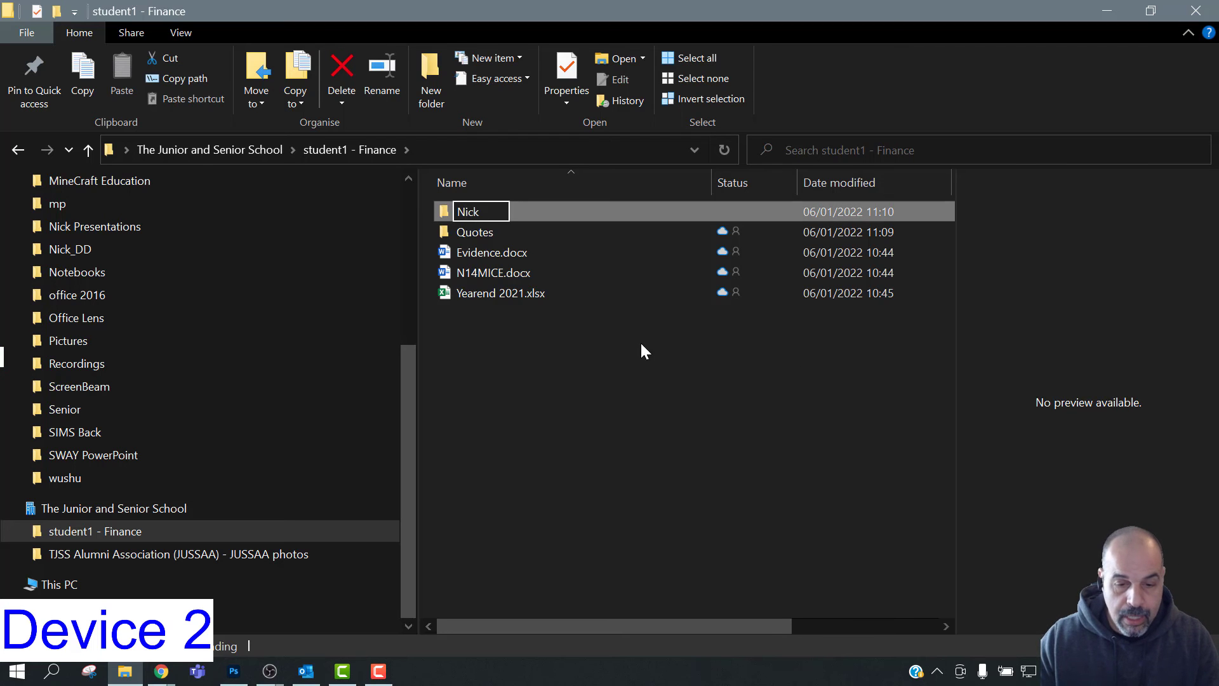
key("Return")
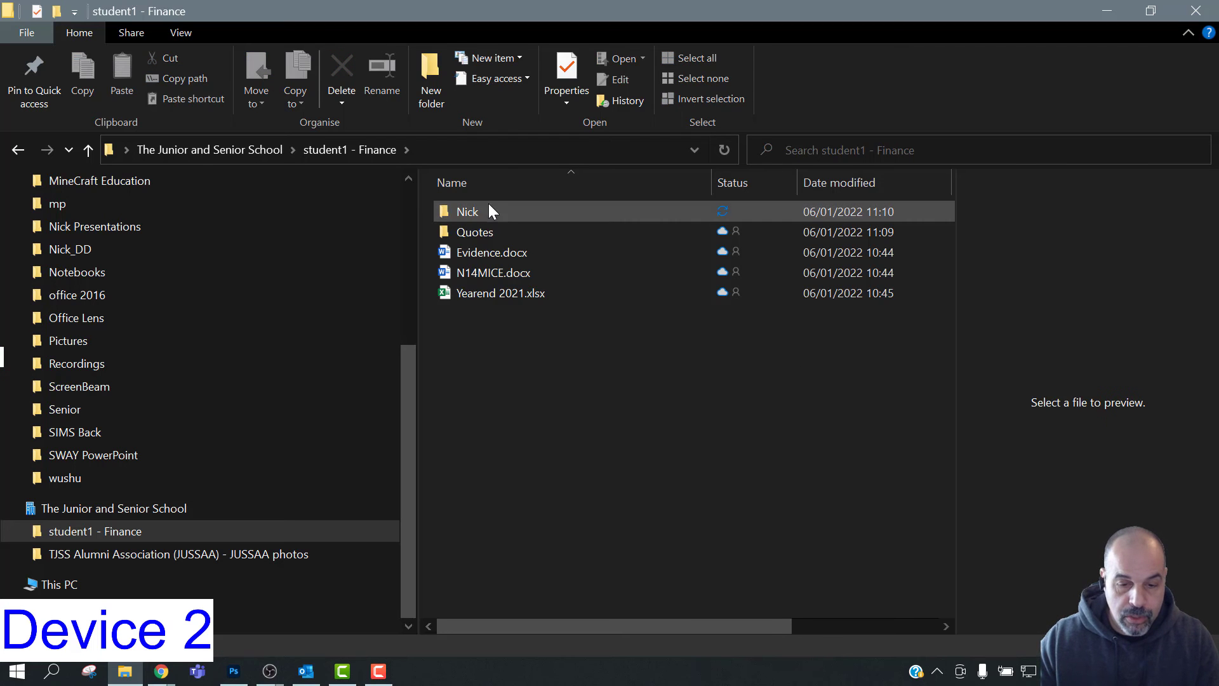
In the Nick folder, create a blank PowerPoint presentation with the default name.
double_click(483, 210)
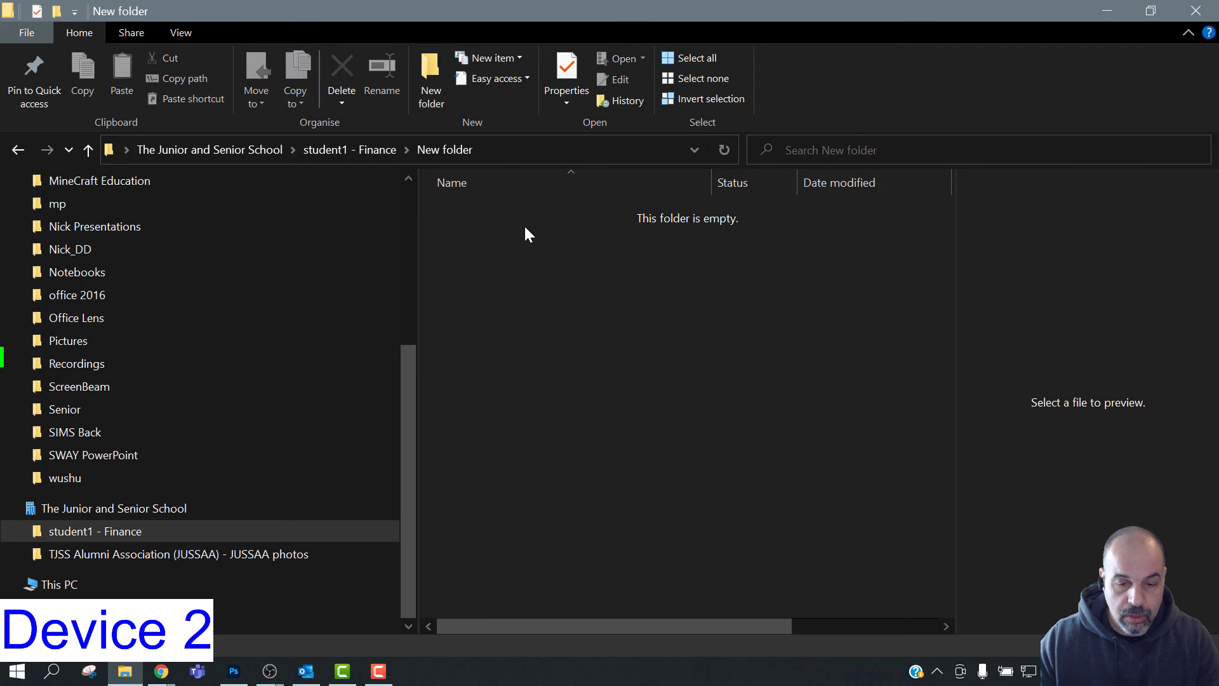
left_click(388, 150)
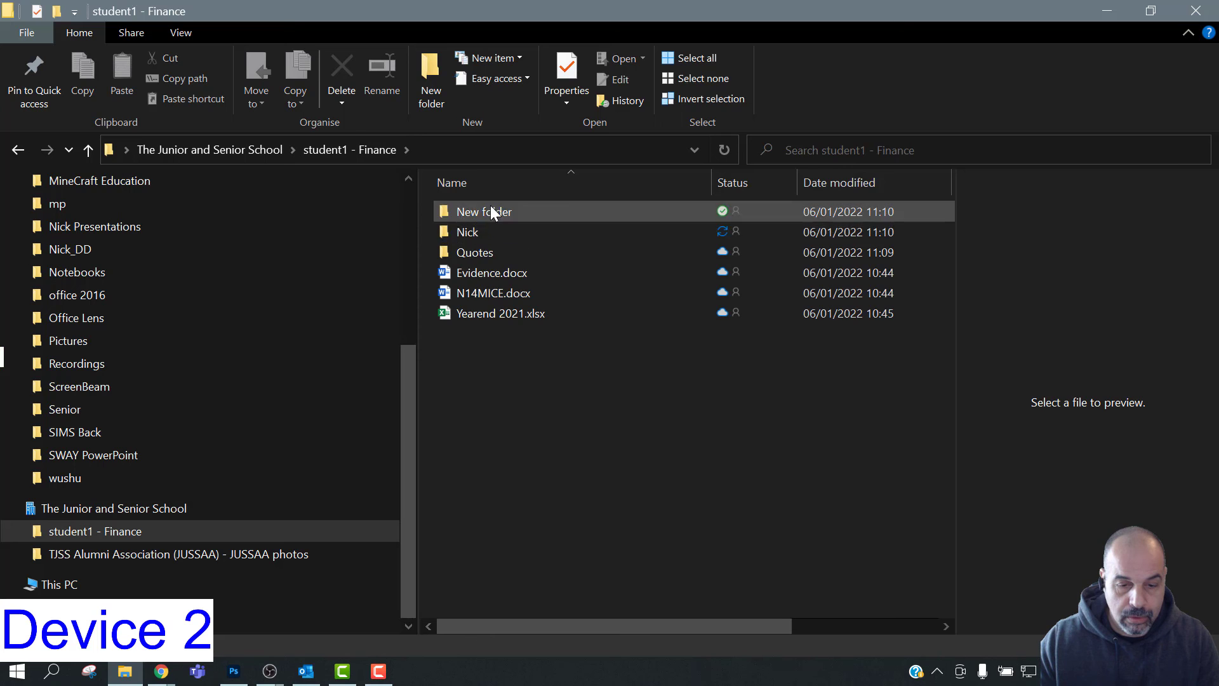
double_click(471, 233)
right_click(527, 292)
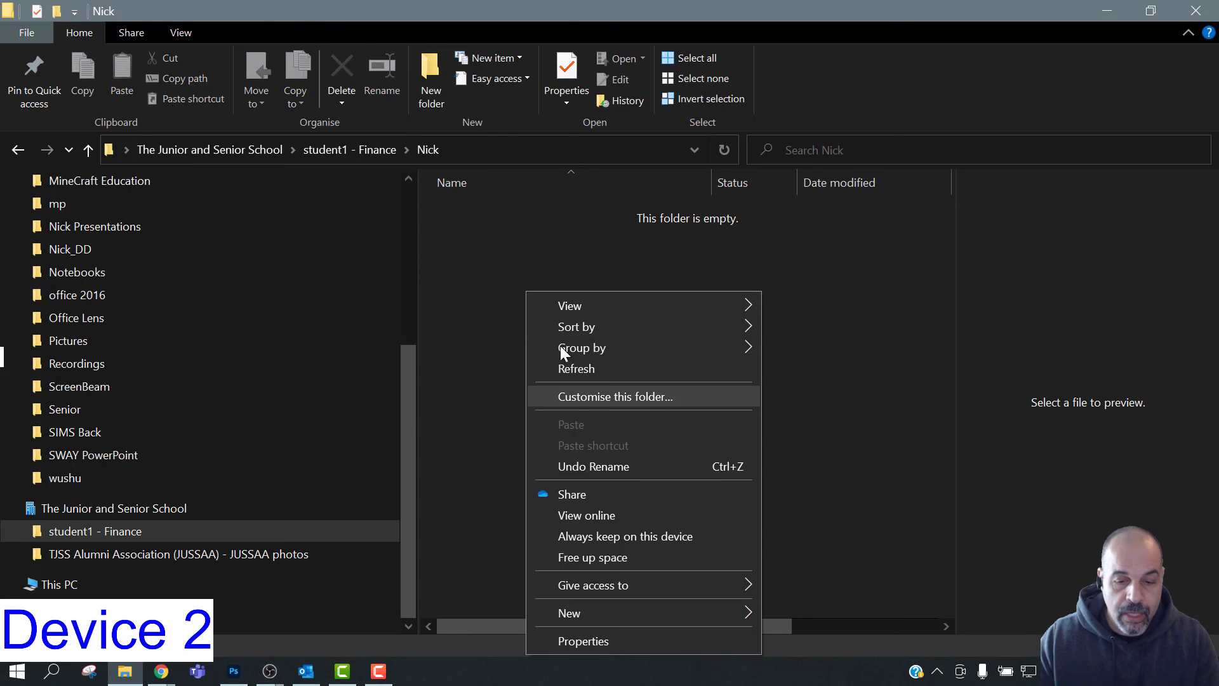
mouse_move(608, 612)
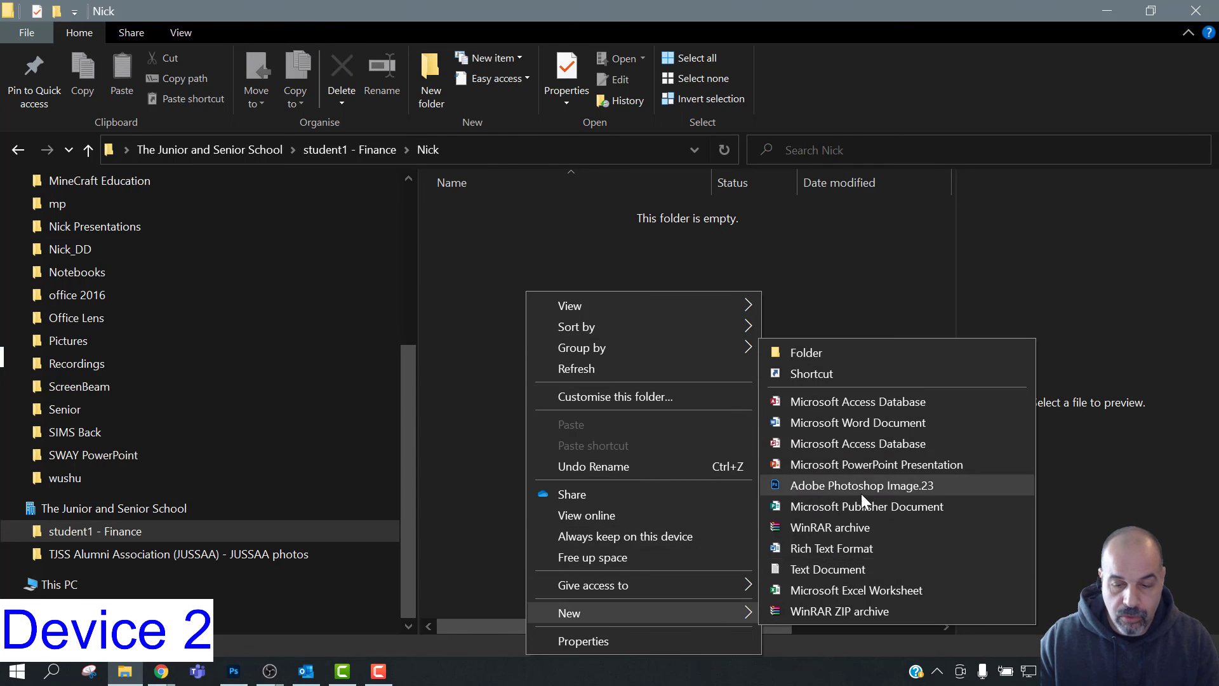
left_click(843, 464)
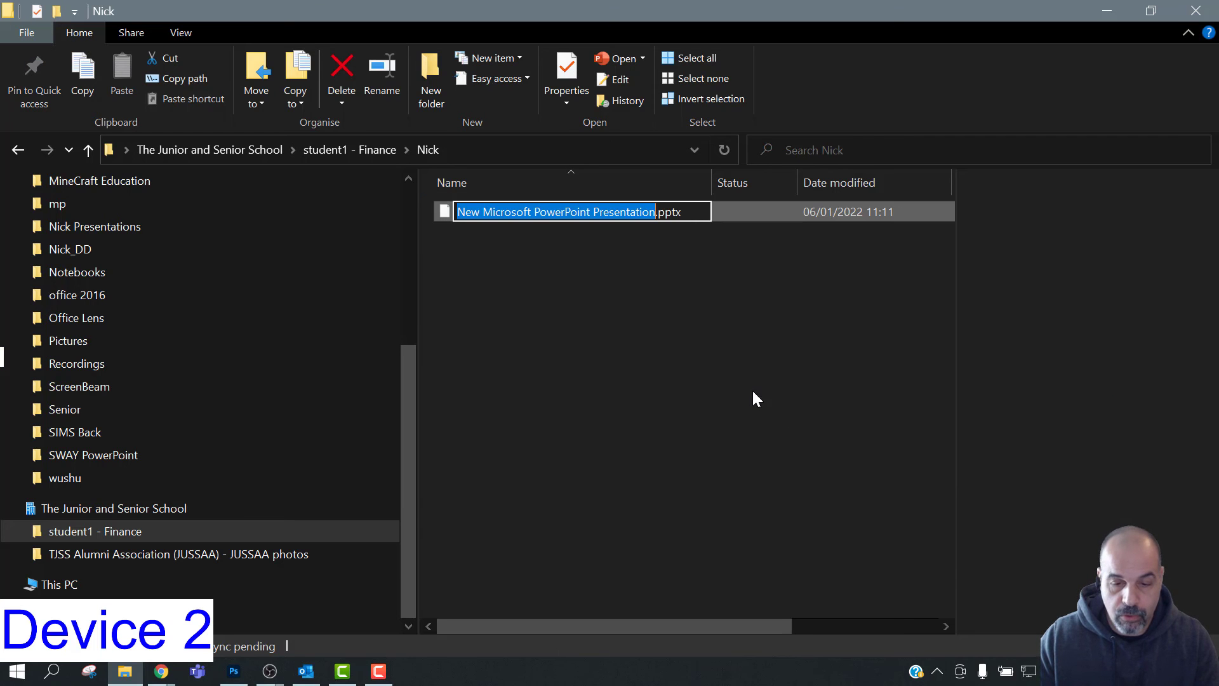
left_click(630, 338)
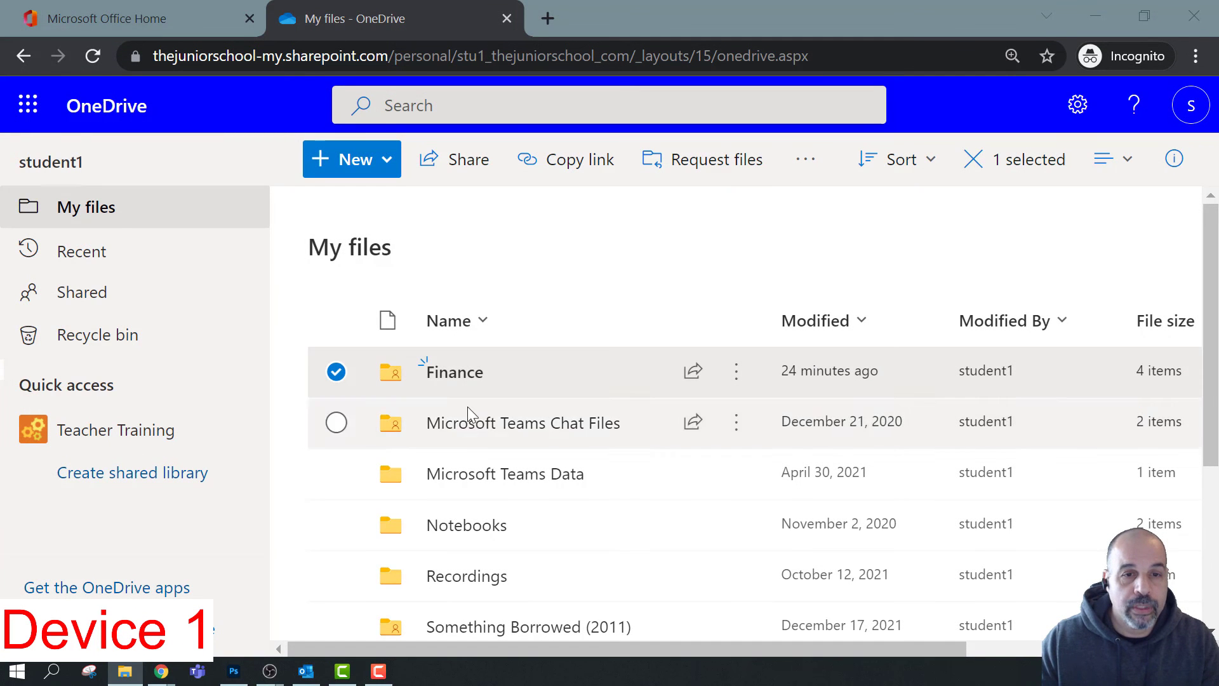
Browse to Finance > Nick in OneDrive web to find the synced presentation.
left_click(460, 381)
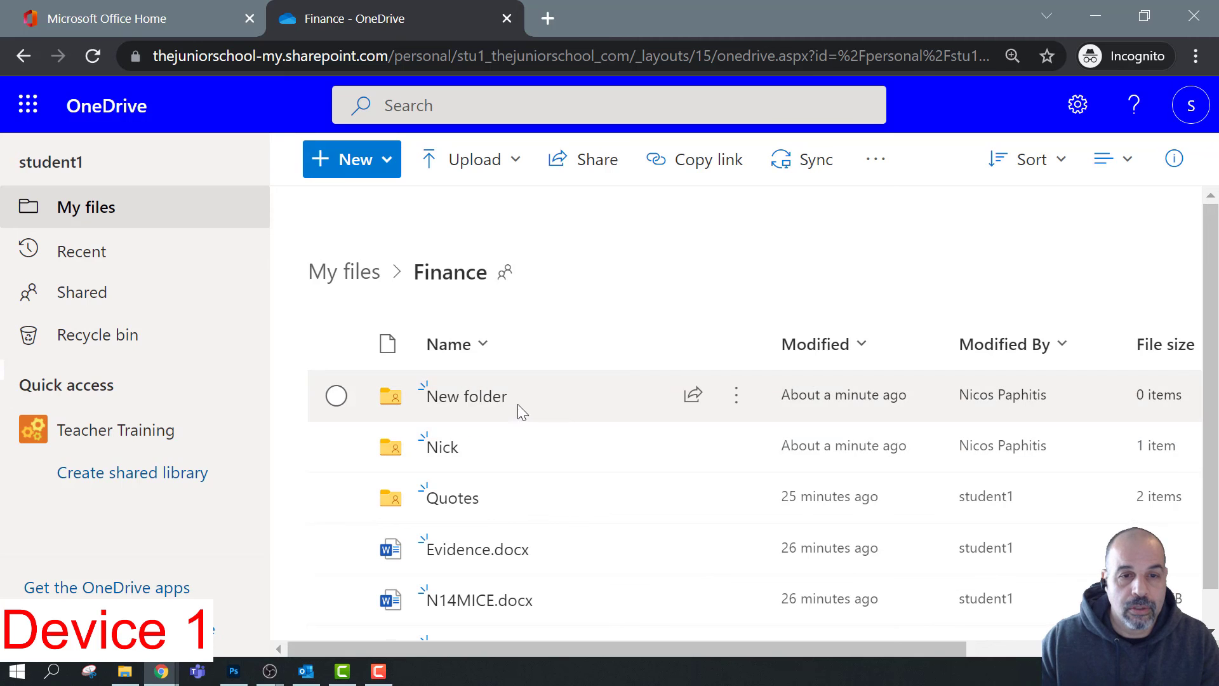
left_click(444, 447)
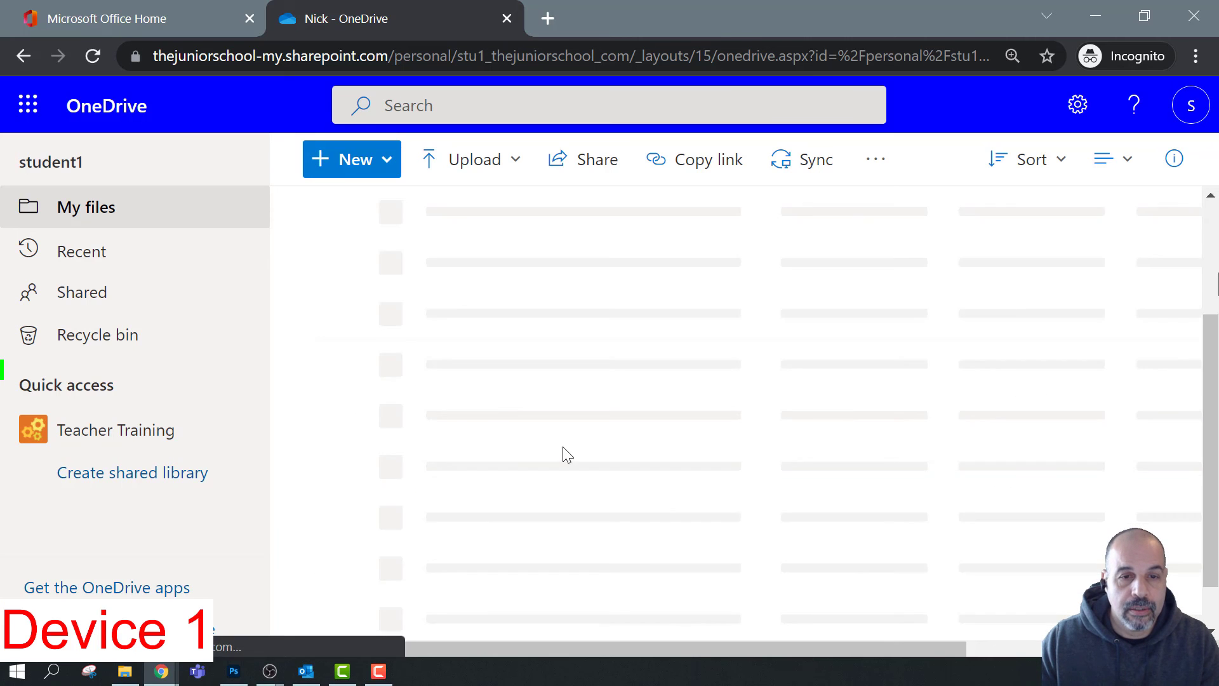
Add a first slide titled 'asdfasdgrfagadrg' to the presentation in PowerPoint for the web, then close it.
left_click(561, 400)
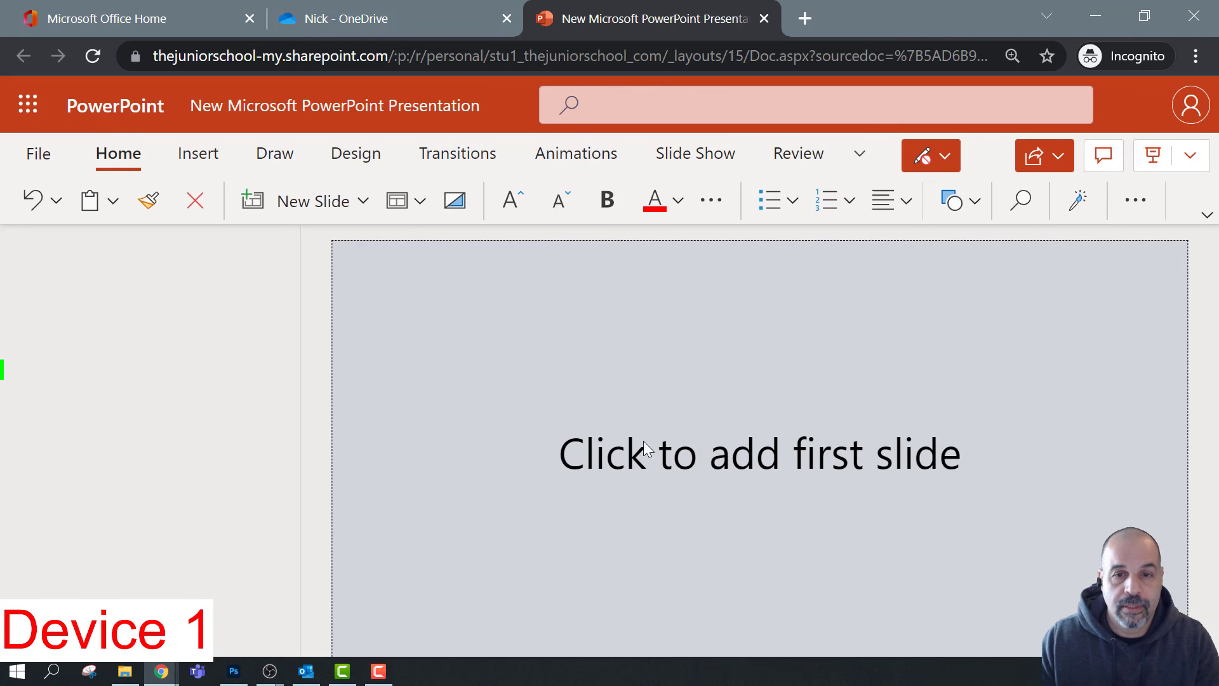
left_click(628, 456)
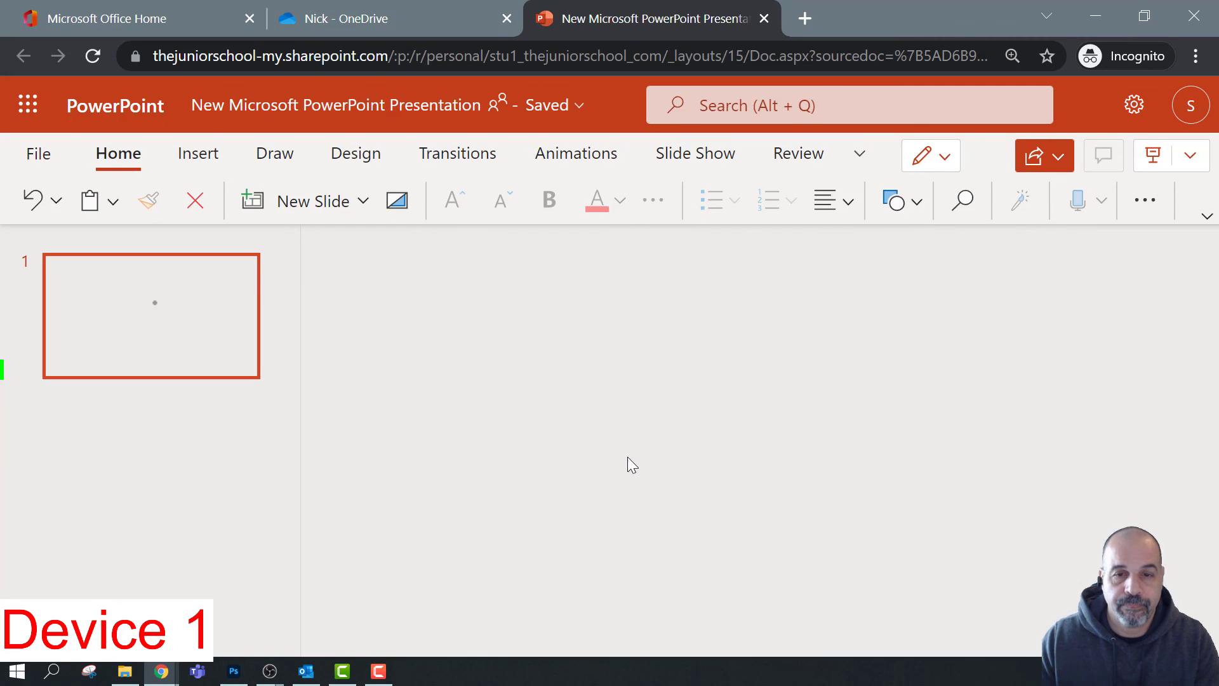
left_click(627, 432)
type("asdfasdgrfagadrg")
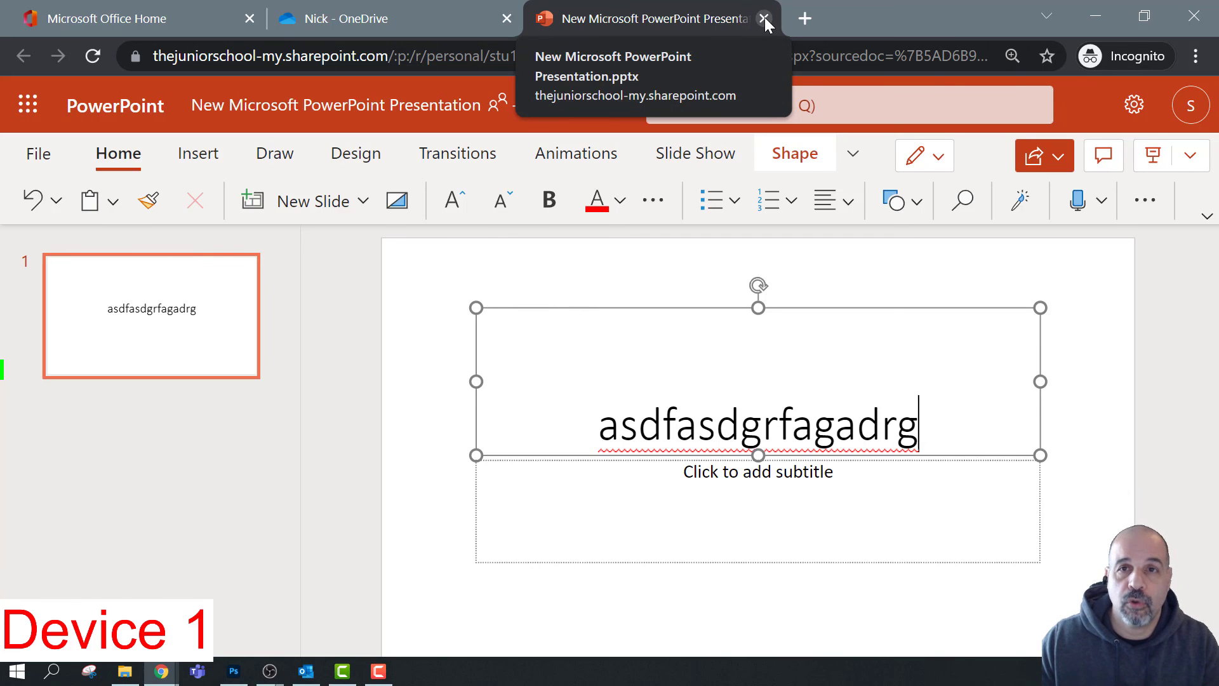
left_click(765, 18)
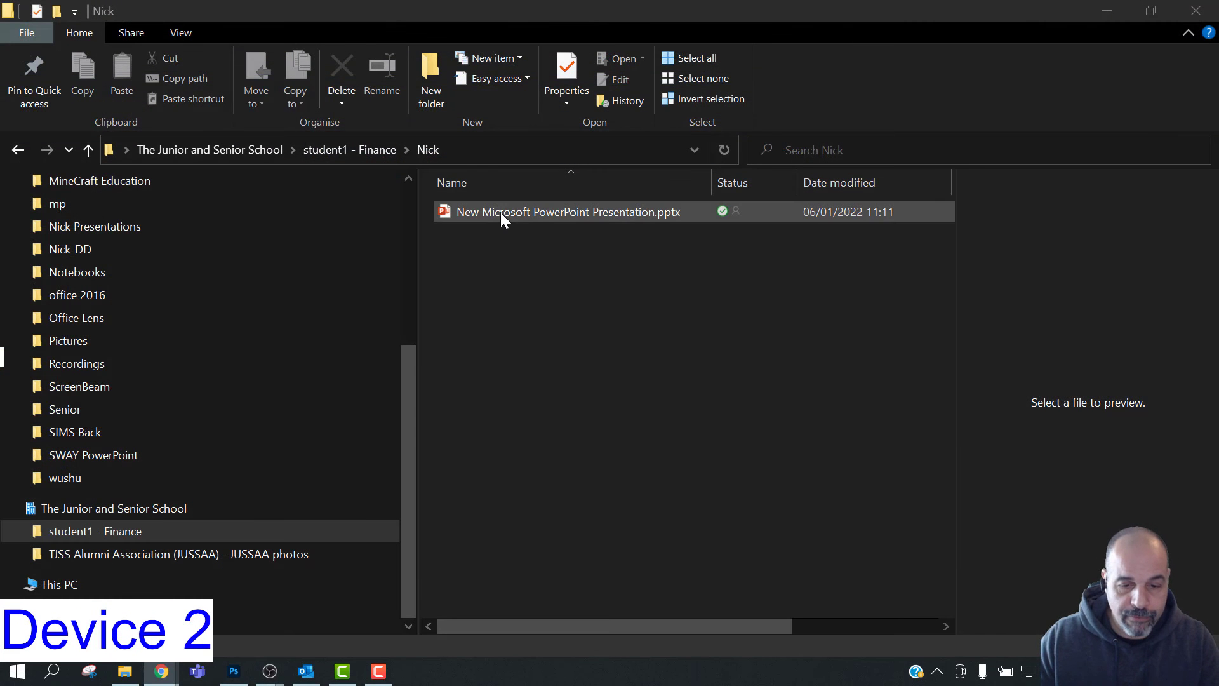
Open the synced presentation in desktop PowerPoint to confirm the web-added title, then return to File Explorer.
double_click(501, 212)
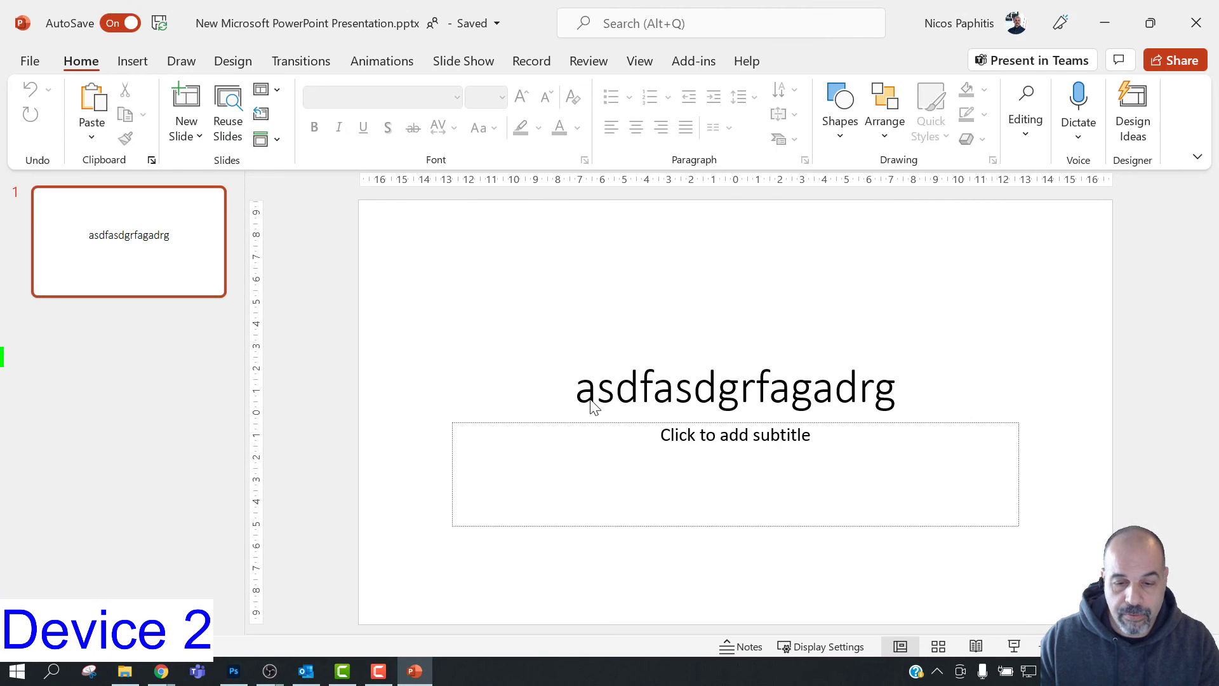
key("alt+Tab")
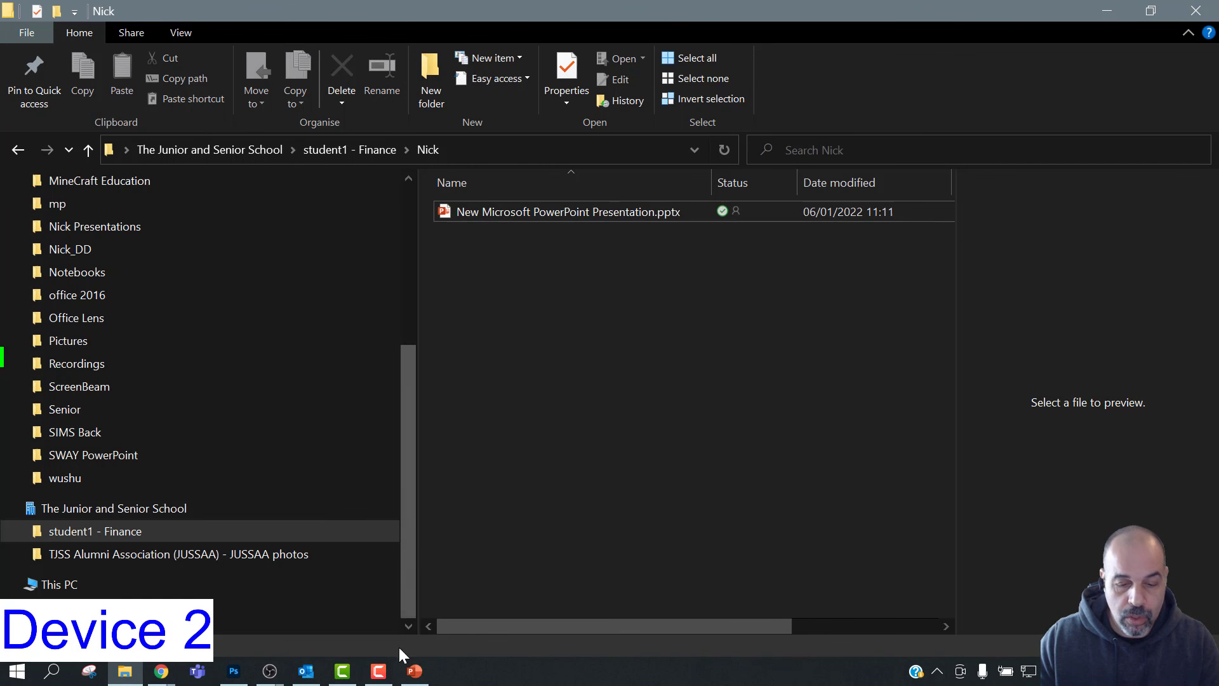
left_click(414, 670)
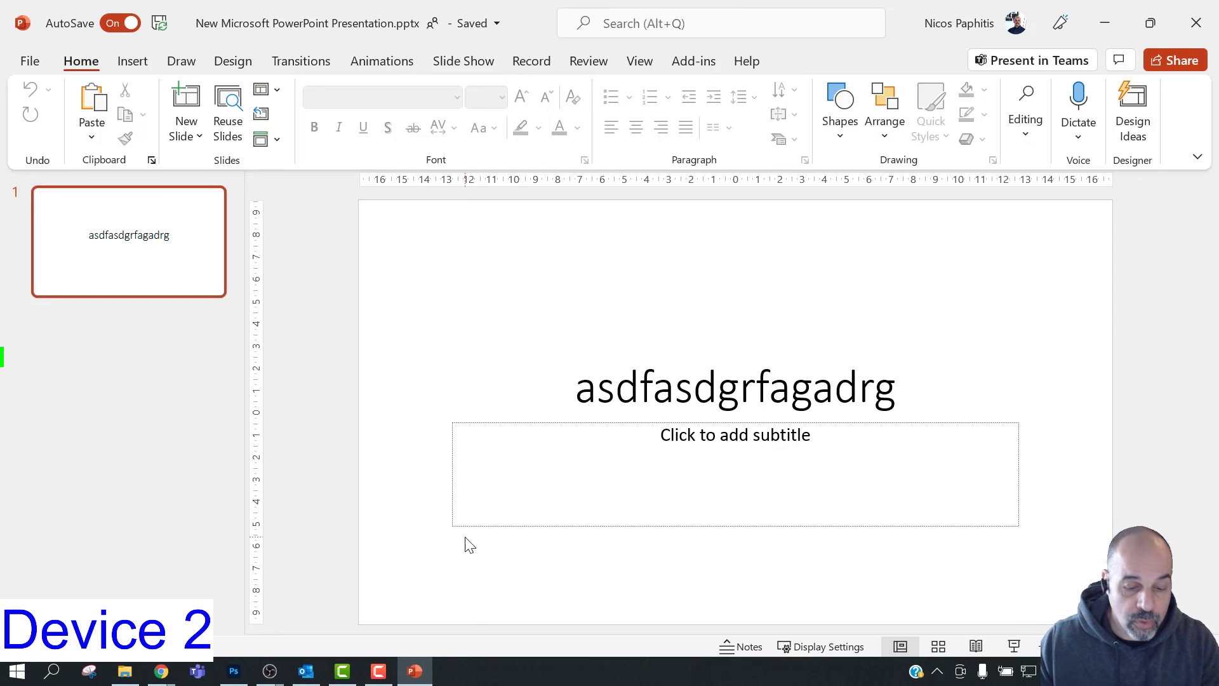
left_click(128, 673)
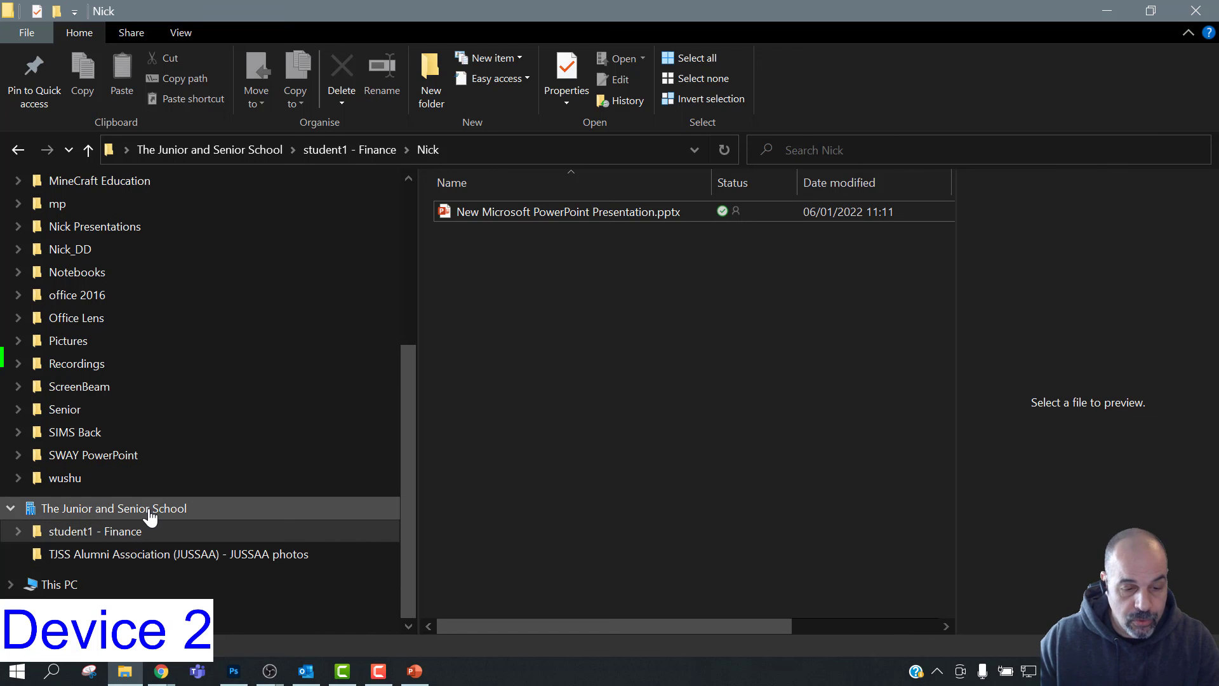
Open OneDrive Settings from the OneDrive folder and review the Account tab's two syncing locations.
scroll(149, 511, "up", 4)
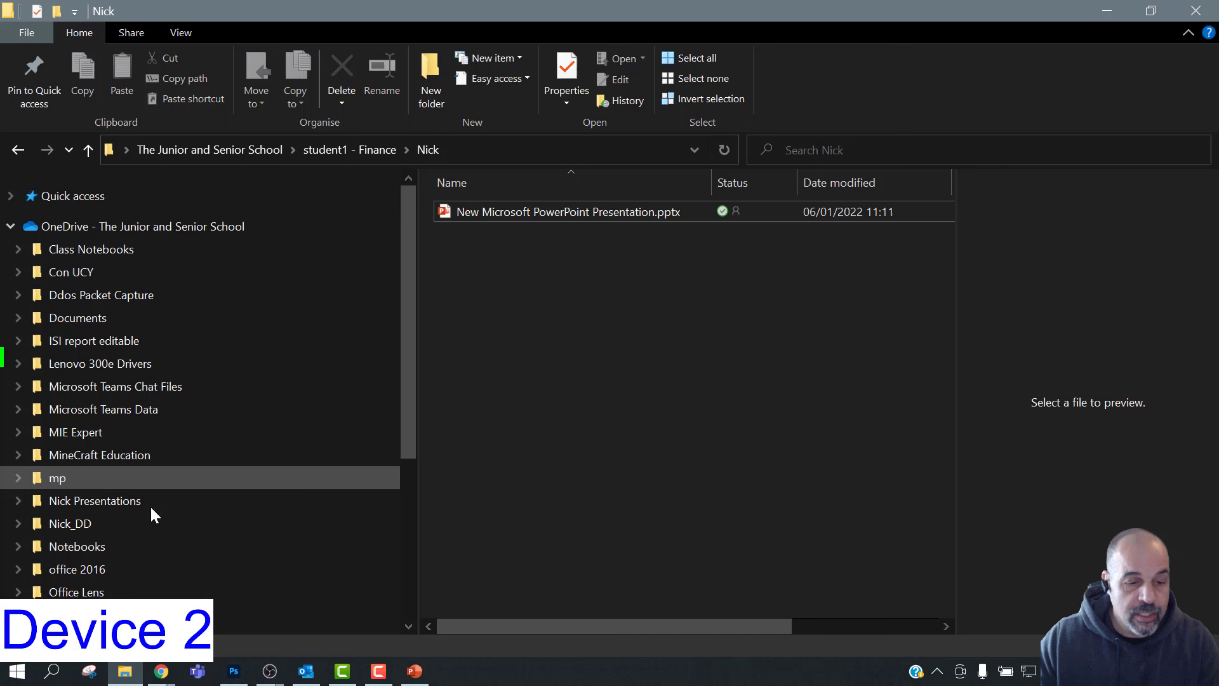
right_click(115, 234)
left_click(166, 252)
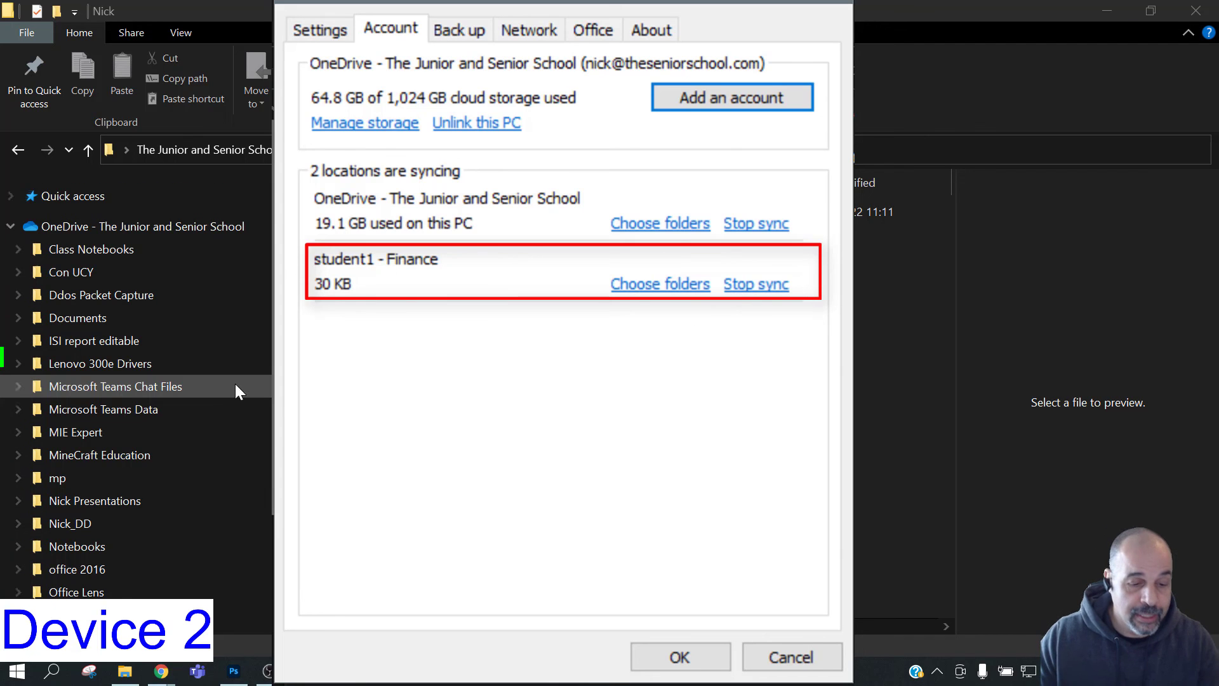
scroll(193, 383, "down", 3)
scroll(121, 546, "down", 1)
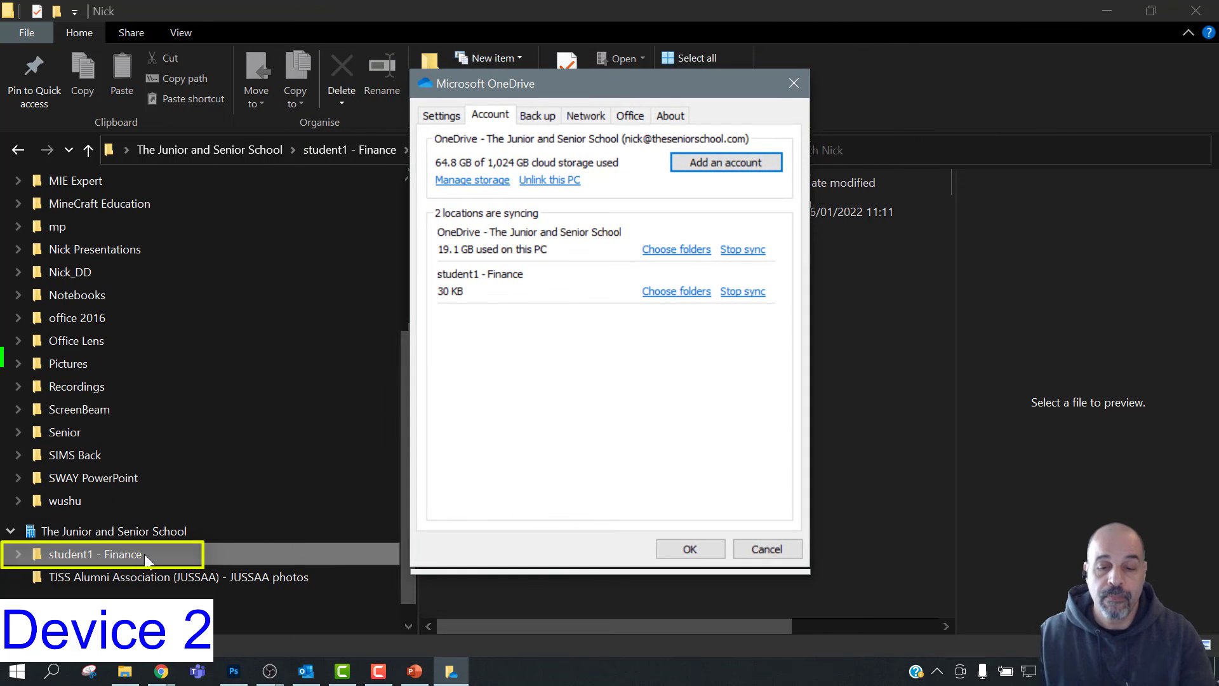
Open Choose folders for student1 - Finance and expand Quotes, Nick and New folder.
left_click(675, 300)
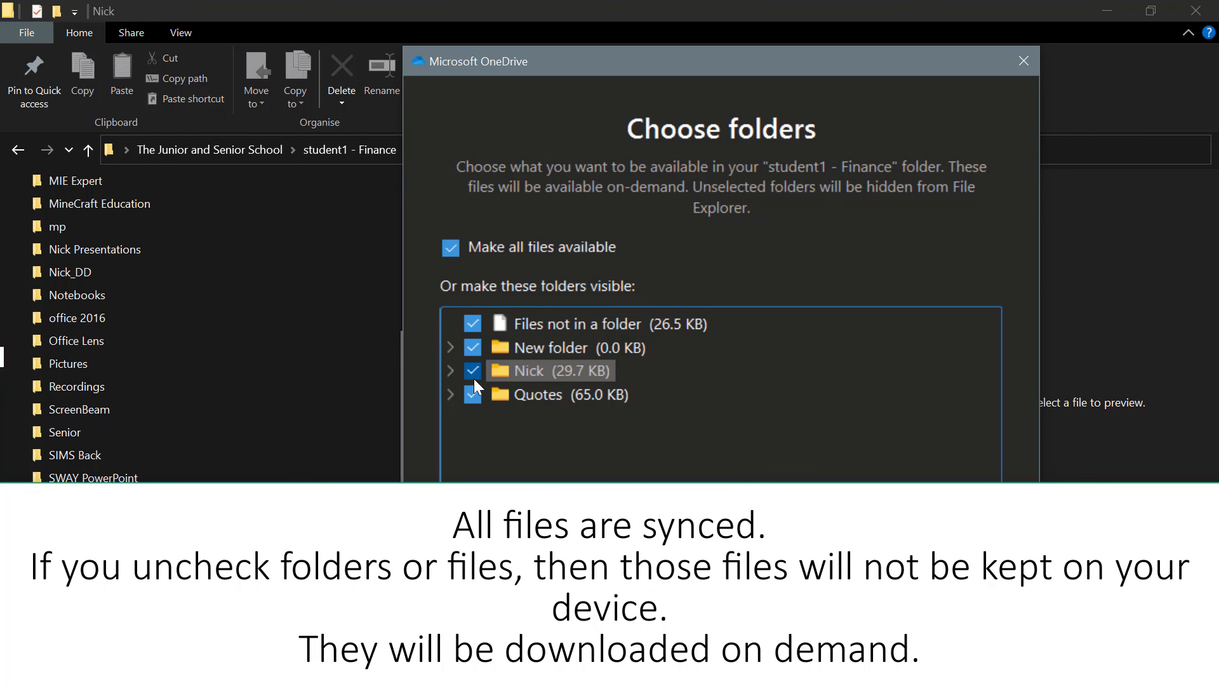
left_click(449, 395)
left_click(451, 371)
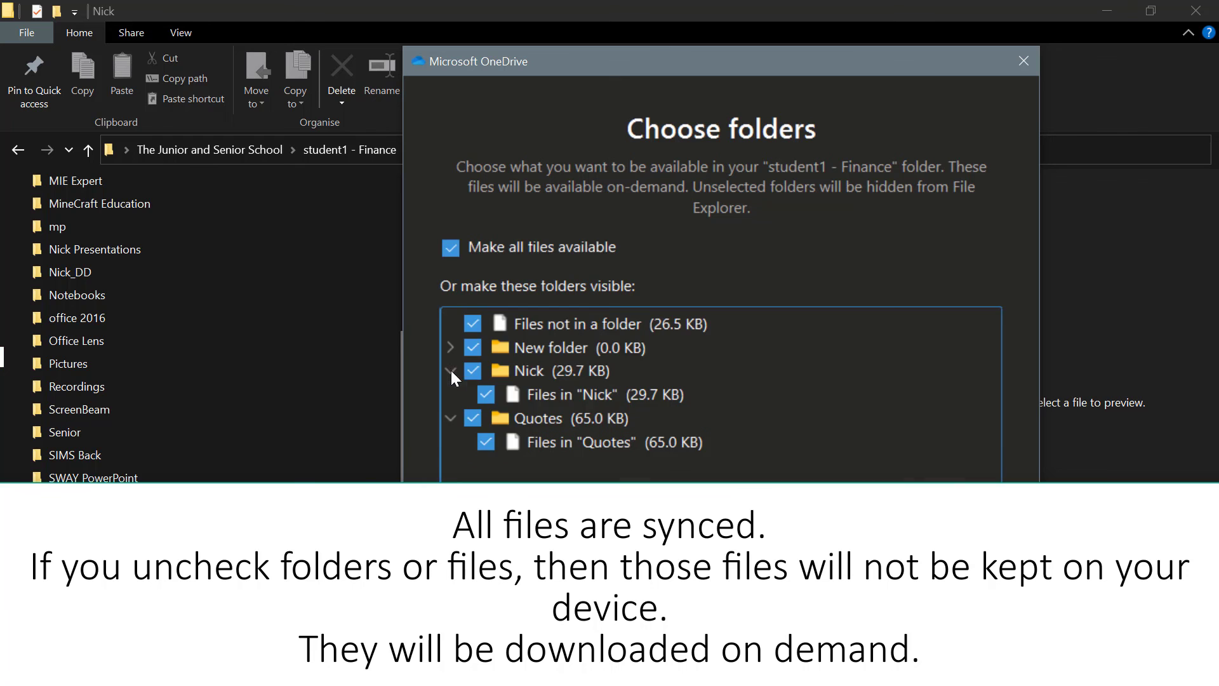
left_click(451, 348)
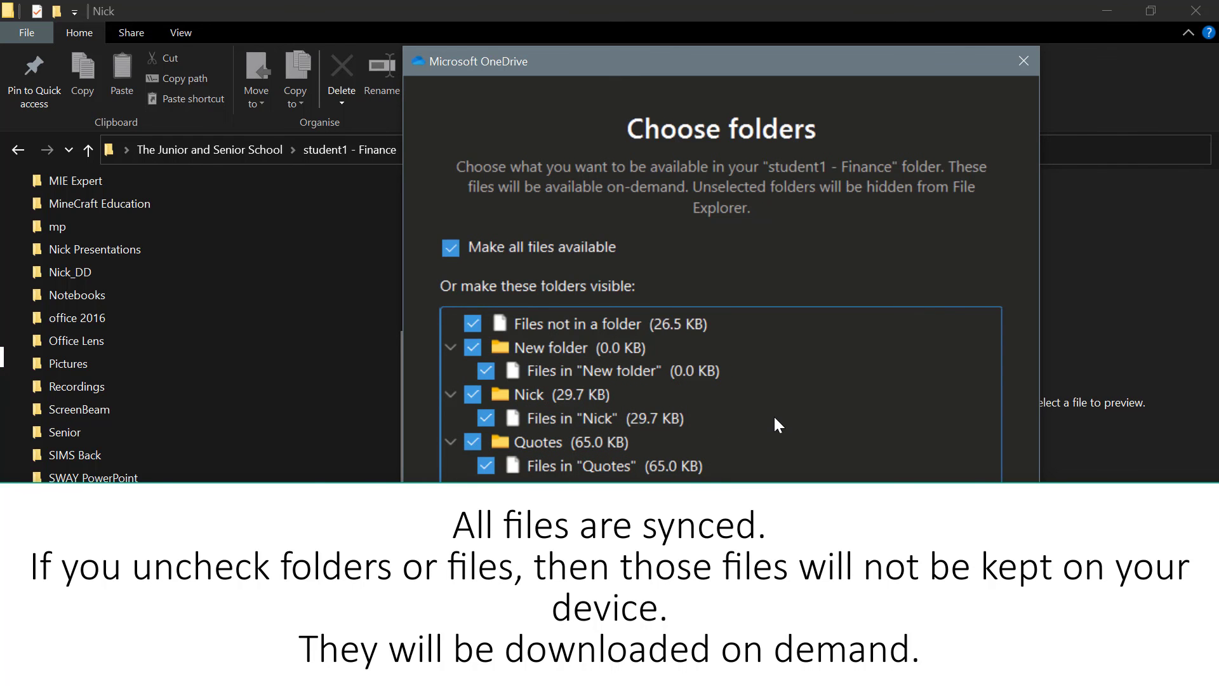